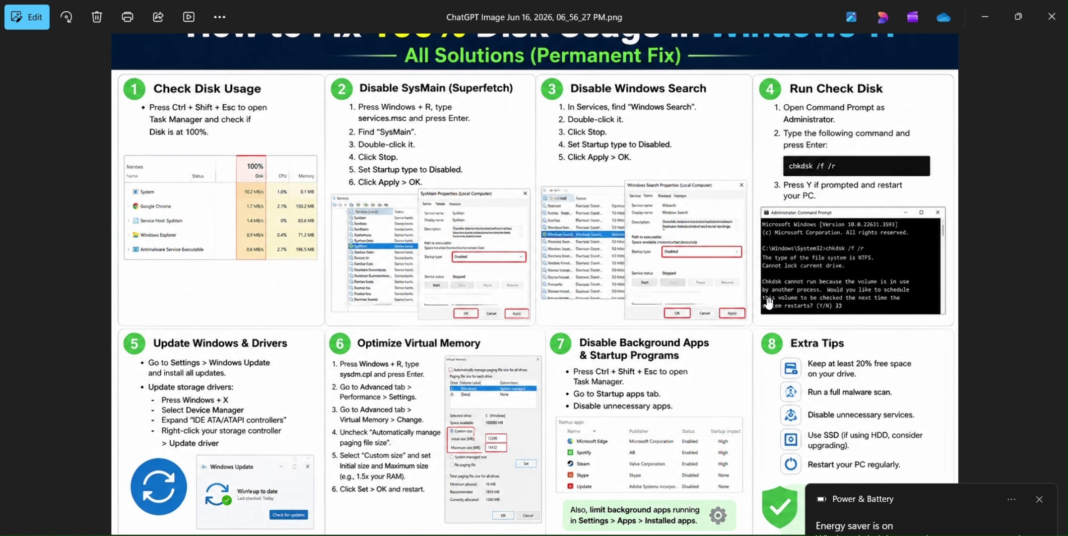
- Dismiss the Power & Battery notification and minimize the disk-usage infographic and Media Player windows
left_click(1034, 498)
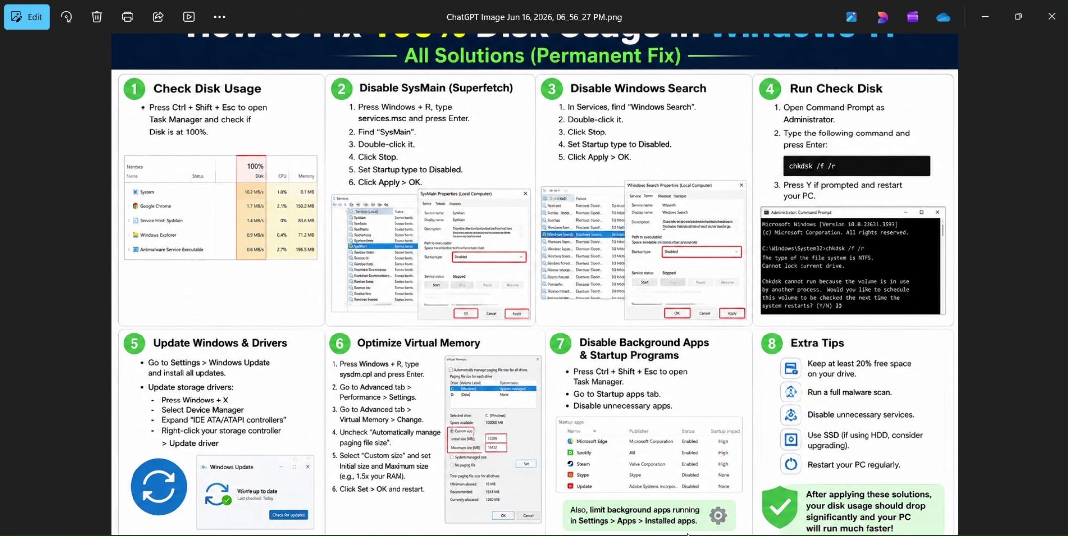
left_click(986, 16)
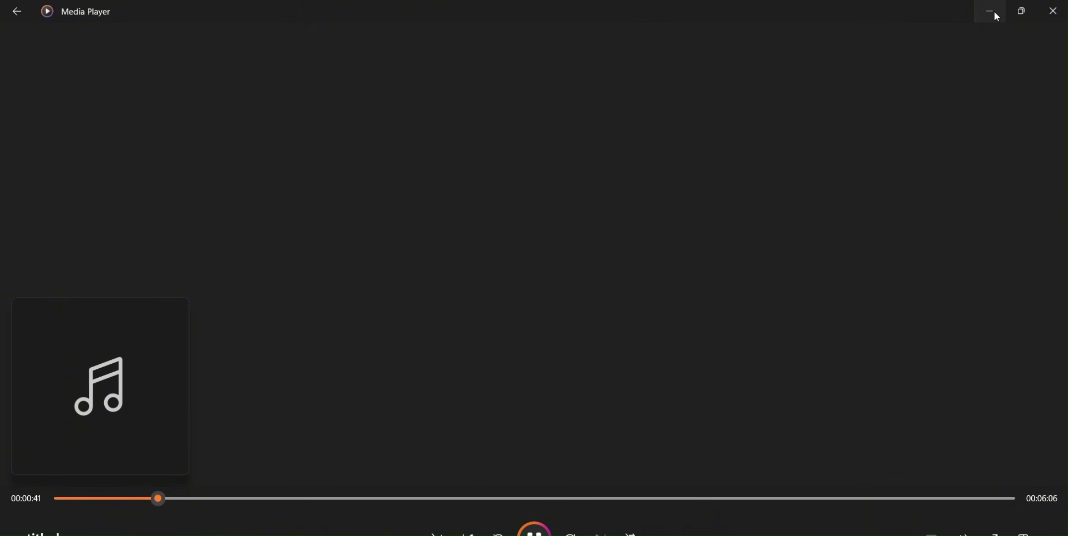
left_click(996, 17)
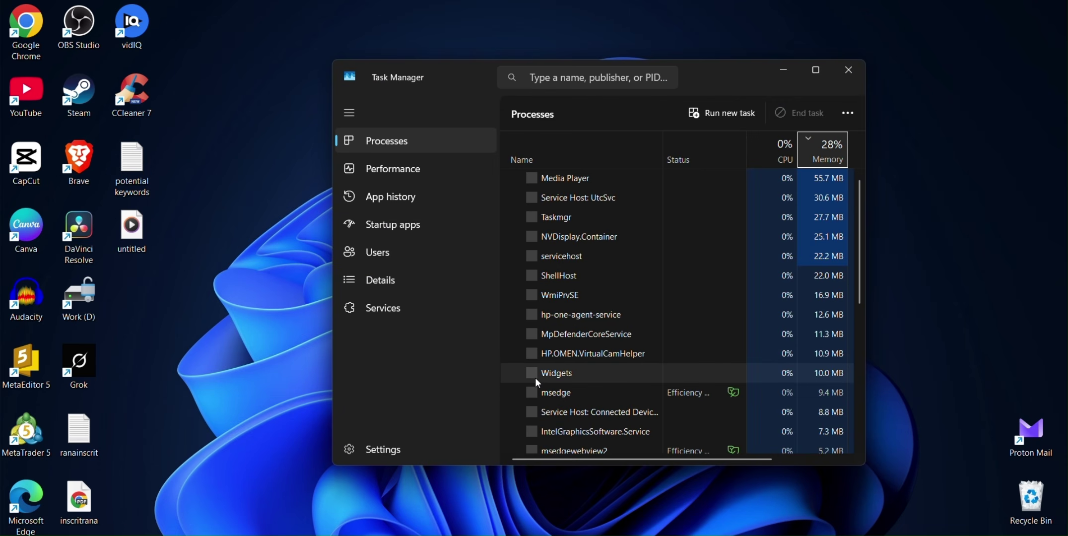
- Sort the Task Manager processes by CPU usage and check the Performance page, then minimize the window
left_click(779, 150)
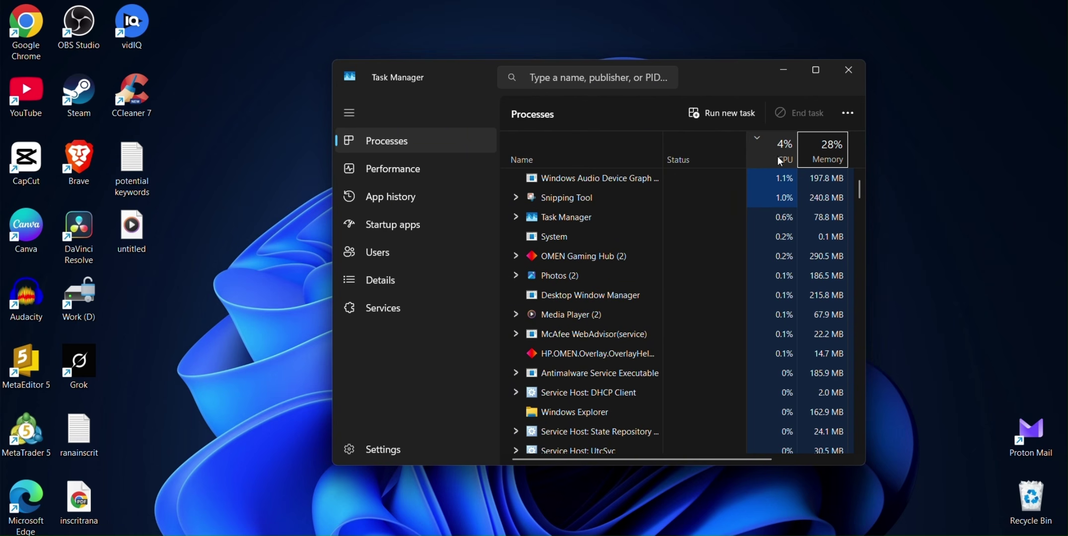
left_click(383, 167)
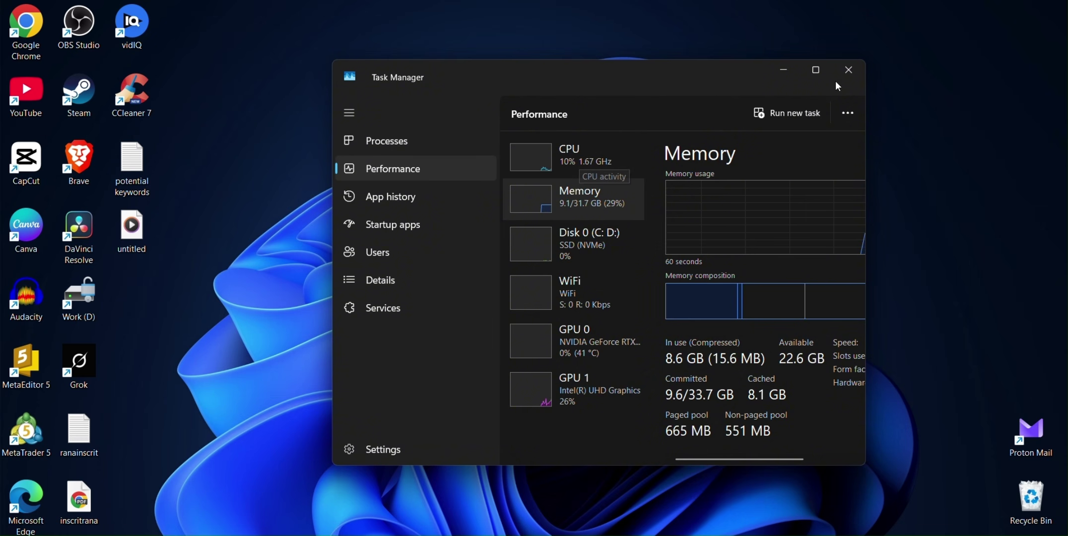
left_click(784, 69)
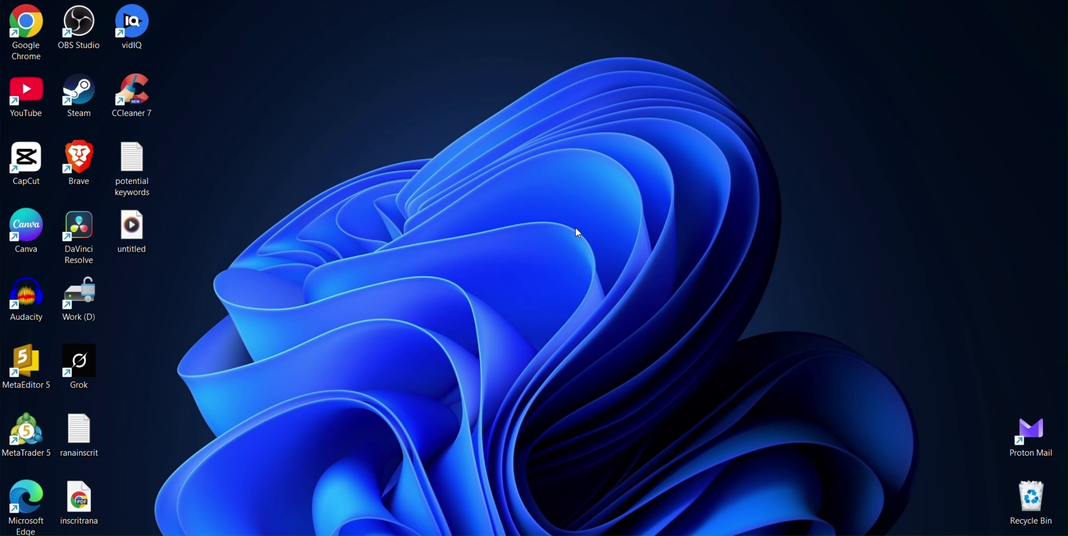
- Open the Services console by running services.msc from the Run dialog
key("super+r")
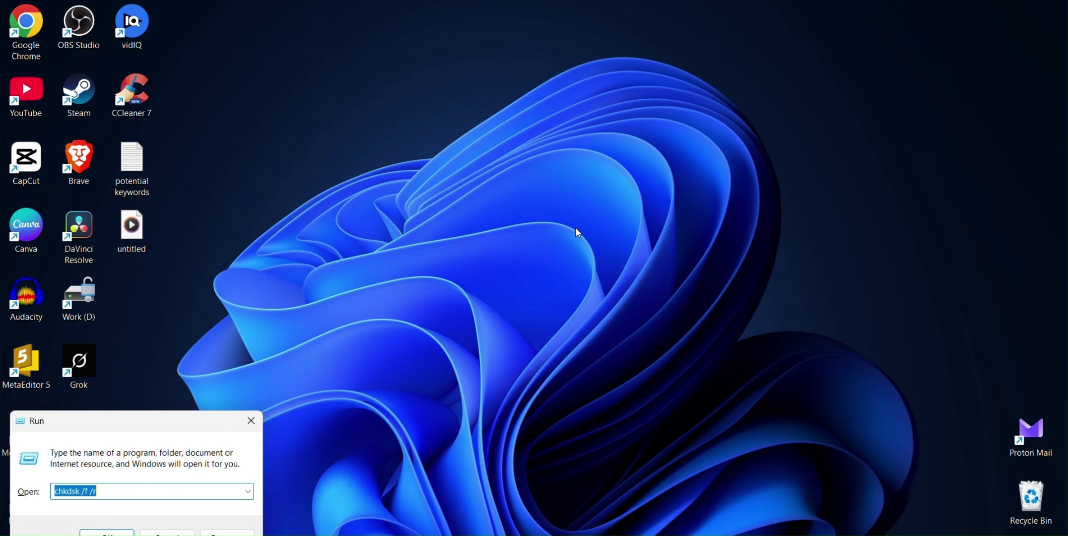
left_click(248, 491)
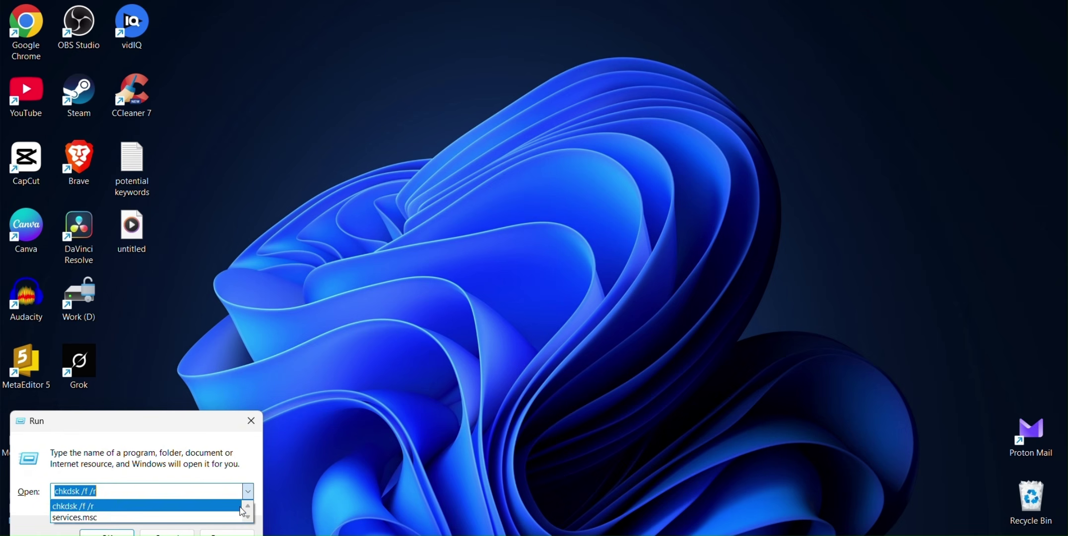
left_click(201, 518)
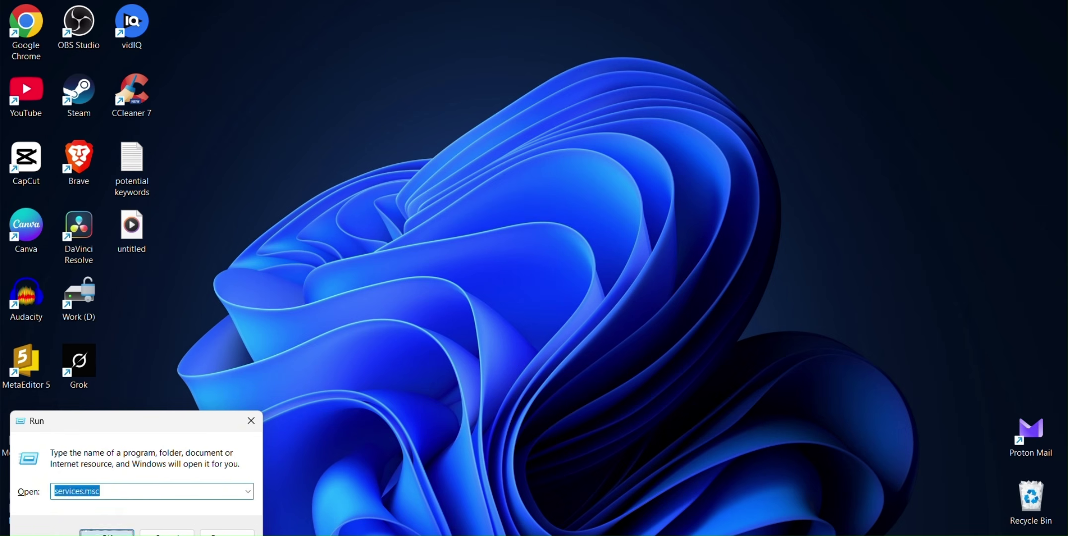
key("Return")
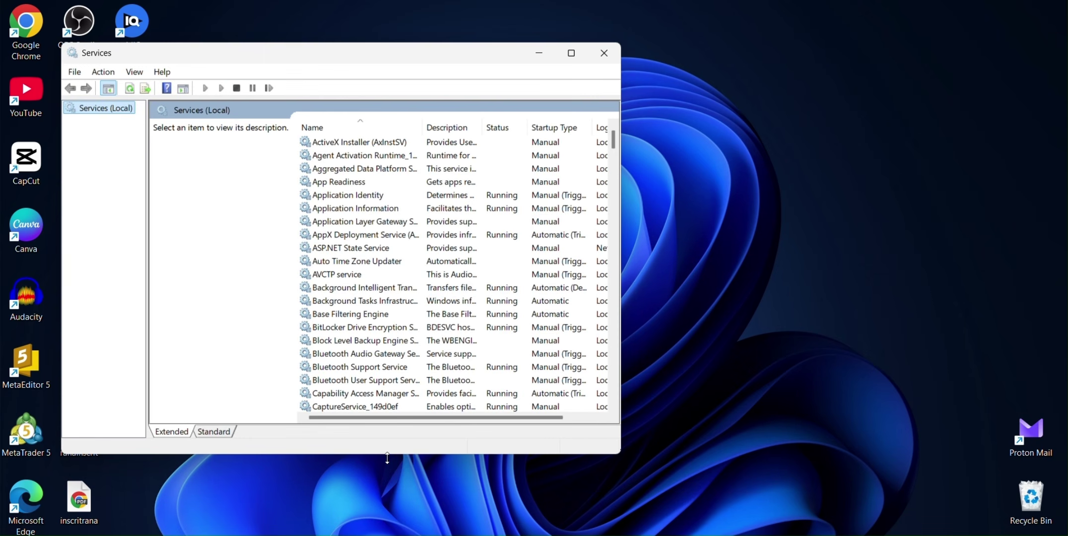
- Find the SysMain service and display the actions available for it, then close the Services console
scroll(332, 355, "down", 11)
scroll(332, 354, "down", 20)
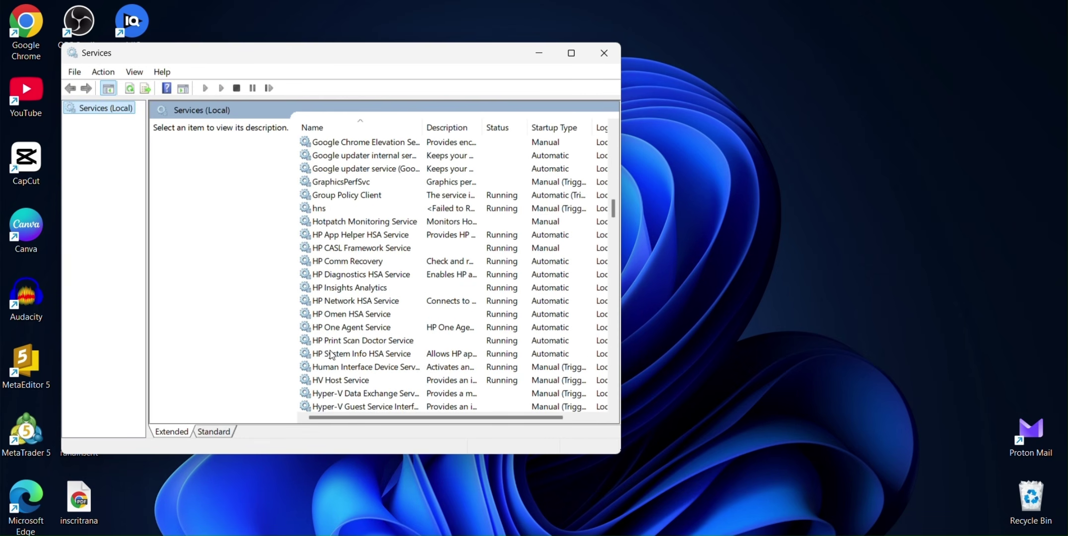
scroll(333, 355, "down", 20)
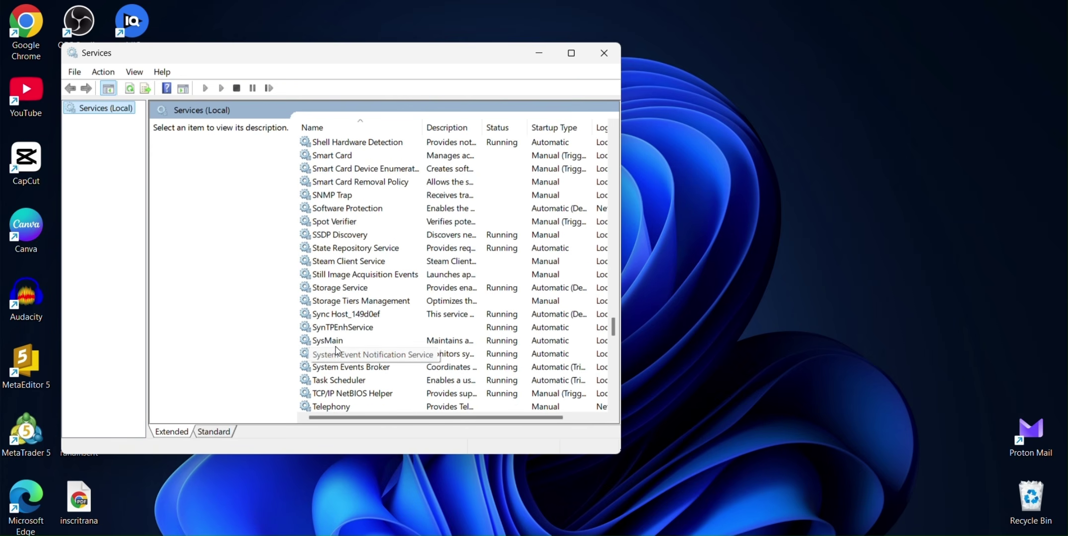
left_click(337, 342)
right_click(337, 342)
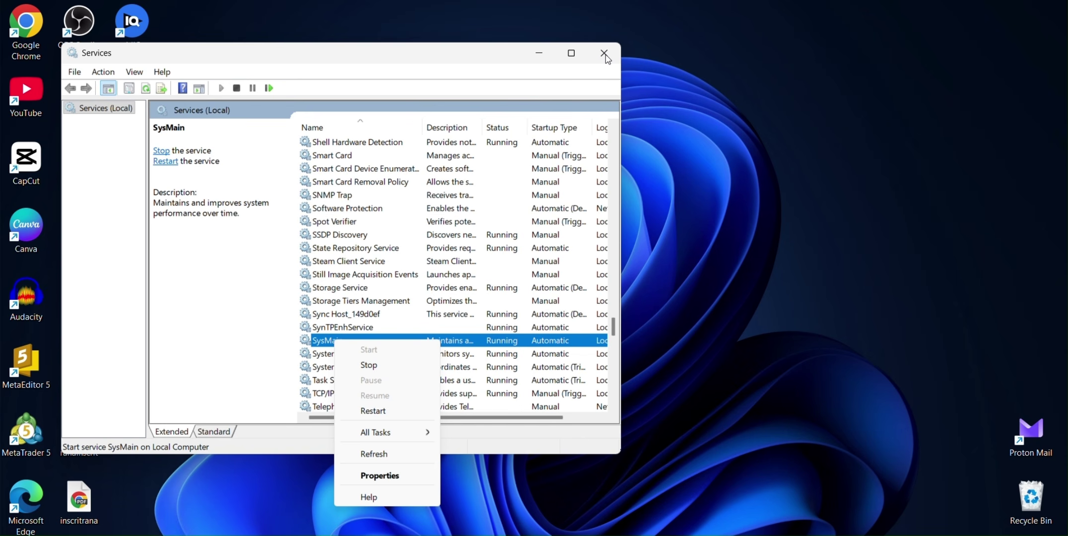
left_click(551, 422)
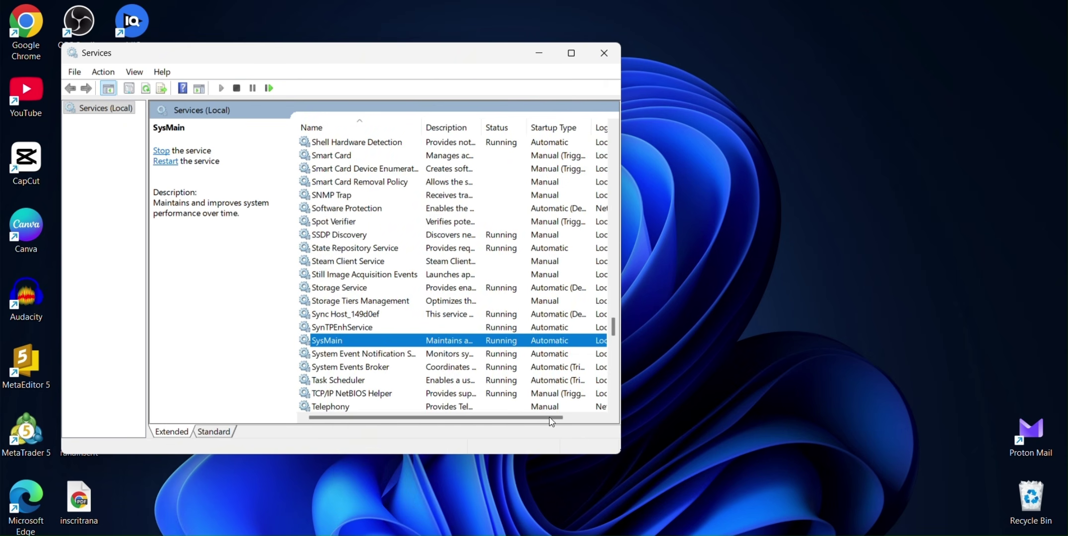
left_click_drag(549, 417, 497, 420)
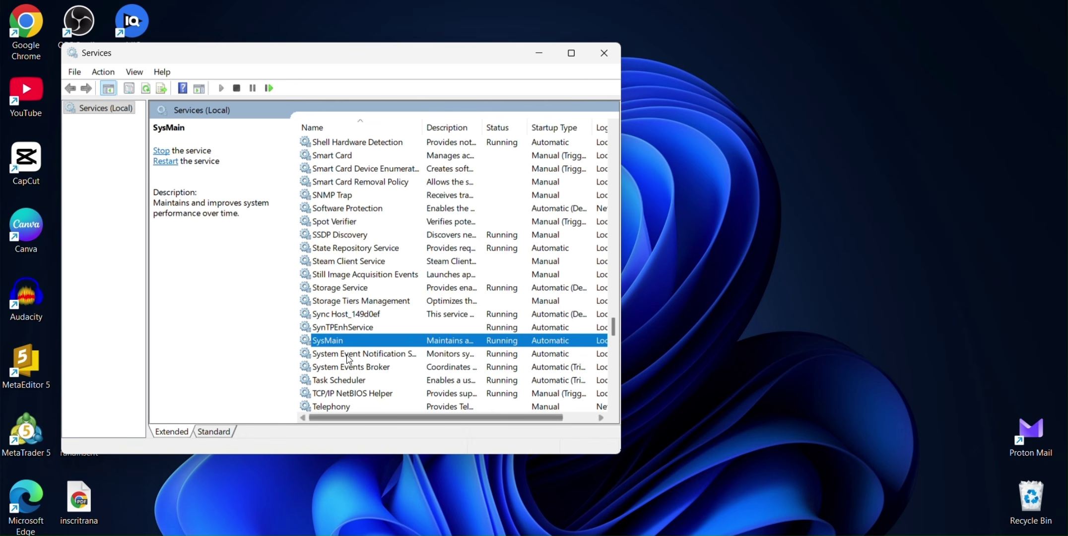
right_click(332, 341)
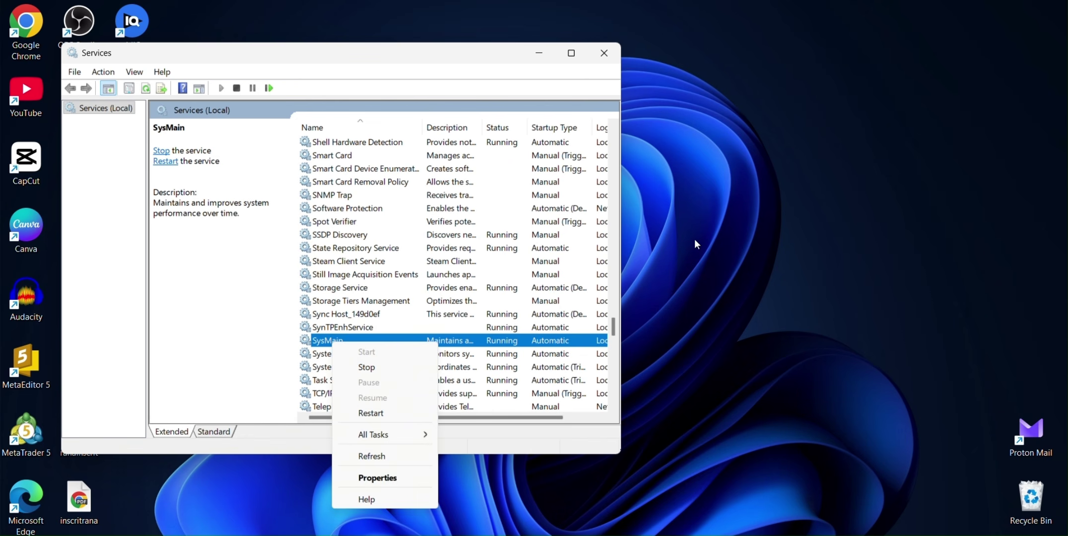
left_click(608, 56)
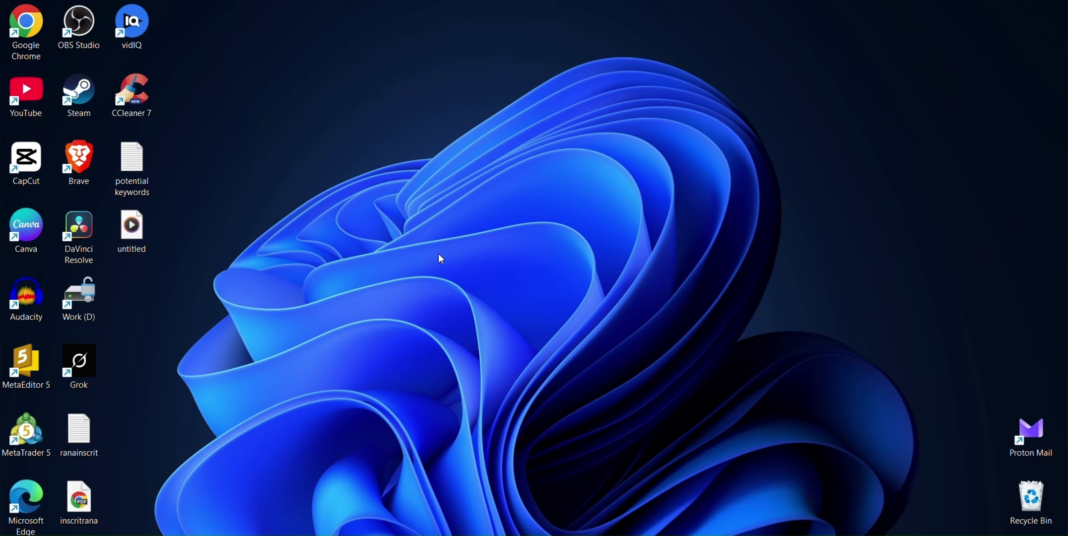
- Reopen services.msc, find the Windows Search service and display its actions, including All Tasks, then close the console
key("super+r")
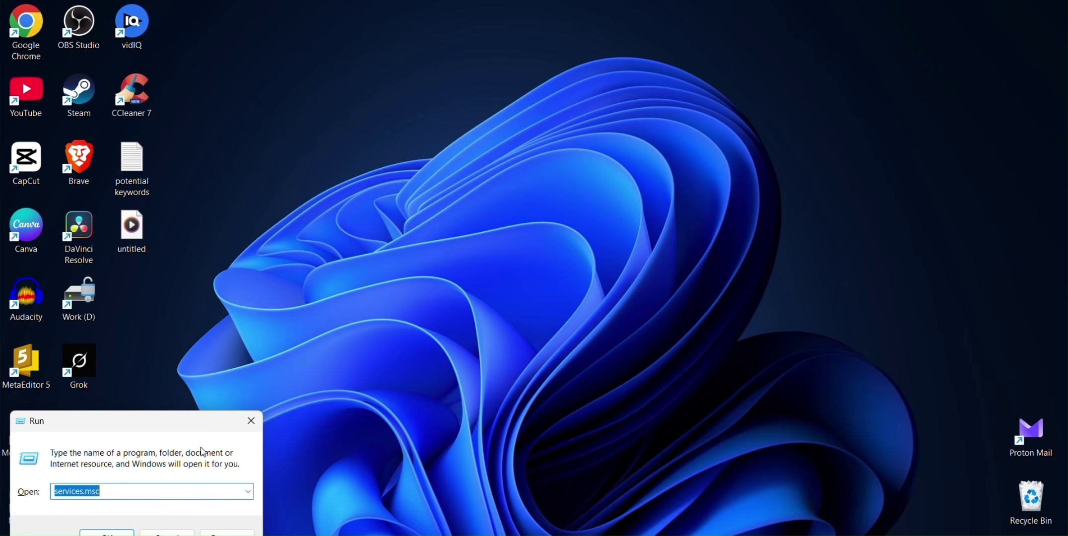
key("Return")
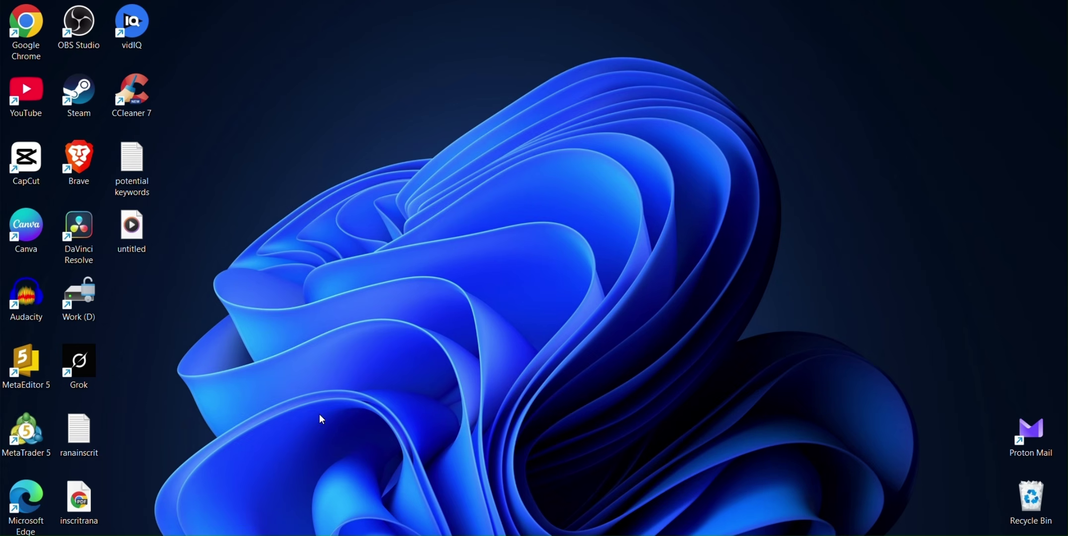
scroll(364, 266, "down", 15)
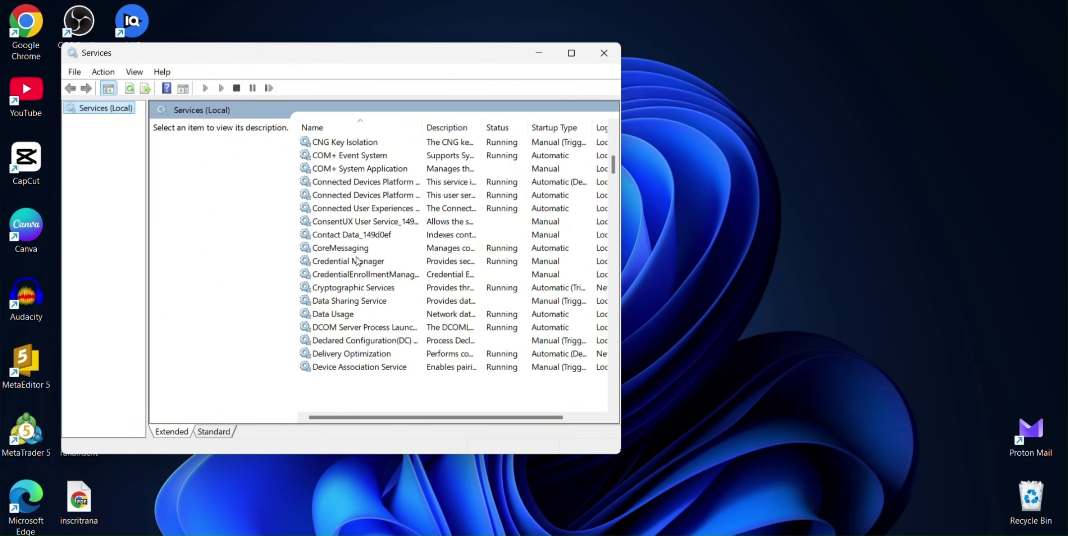
scroll(364, 266, "down", 5)
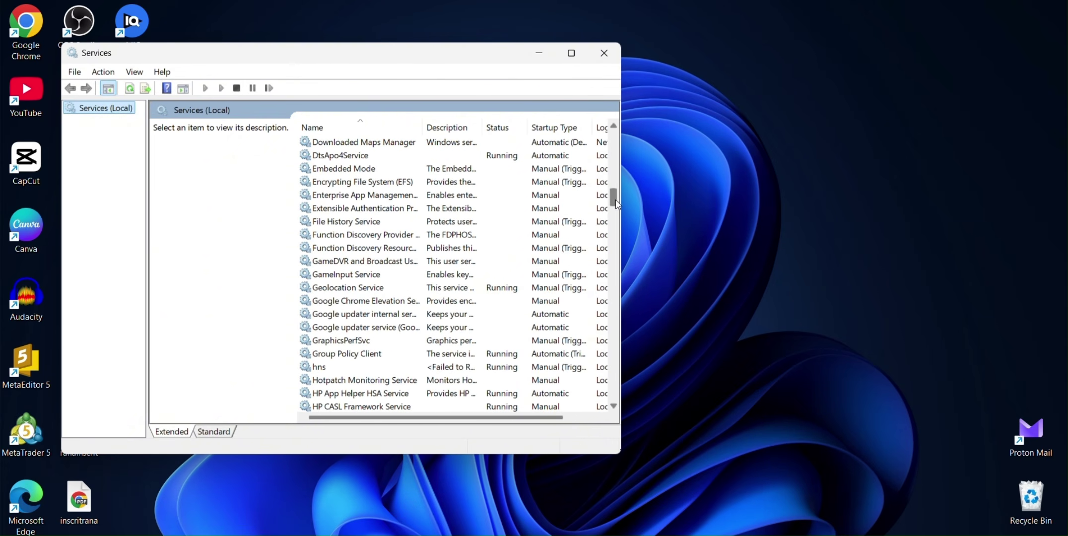
left_click_drag(612, 199, 608, 363)
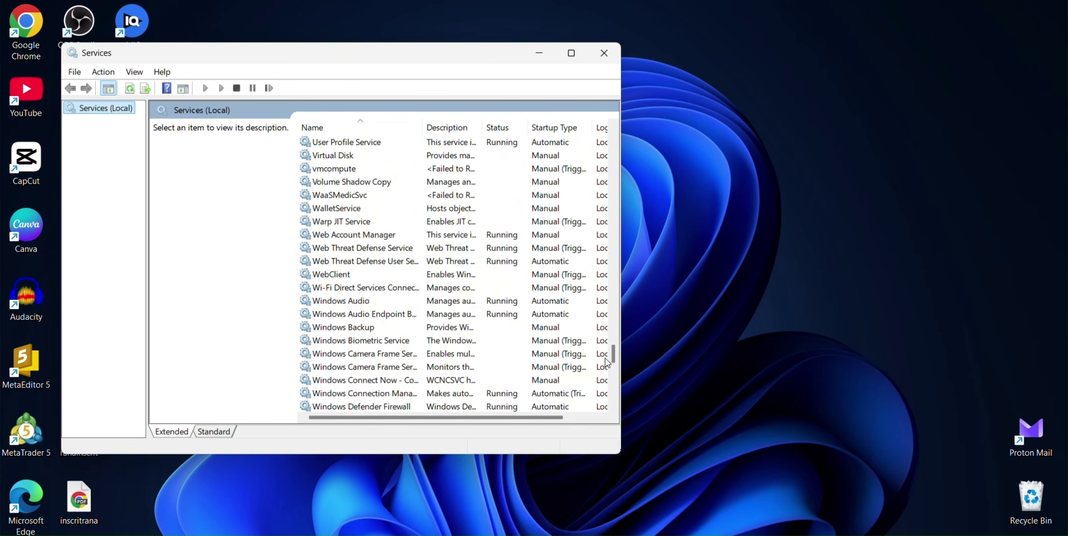
scroll(357, 322, "down", 1)
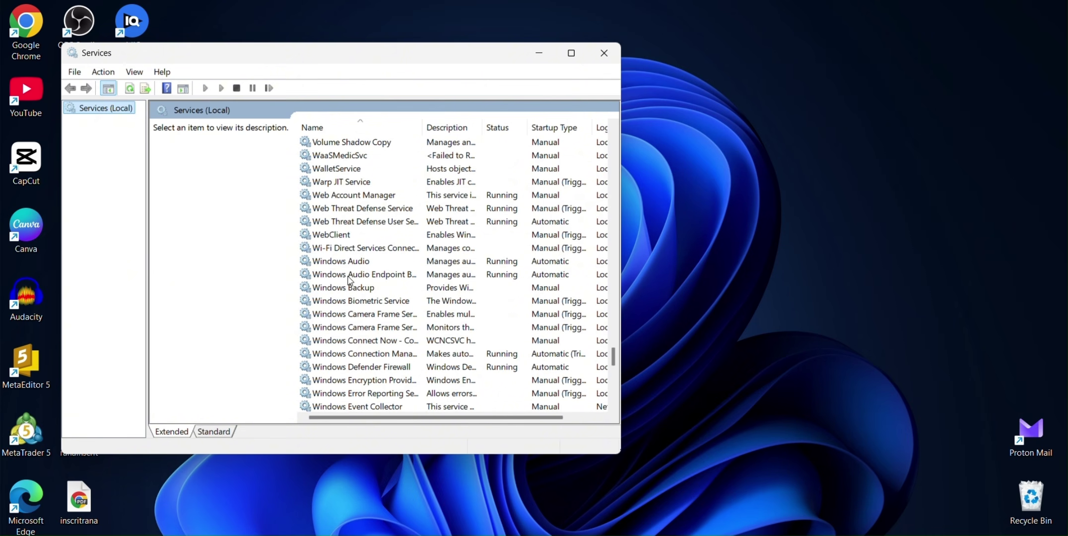
scroll(340, 254, "up", 1)
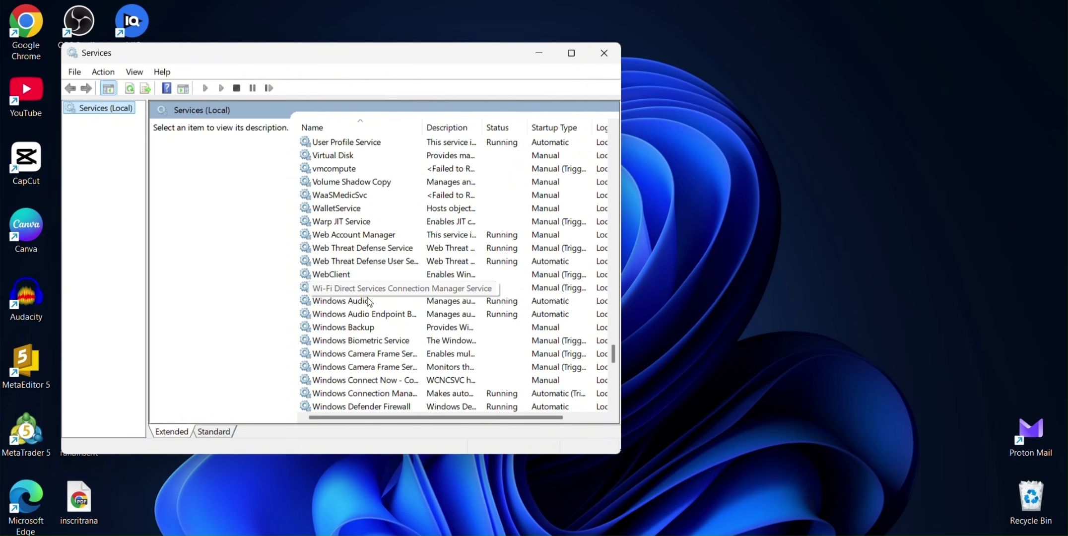
scroll(342, 327, "down", 4)
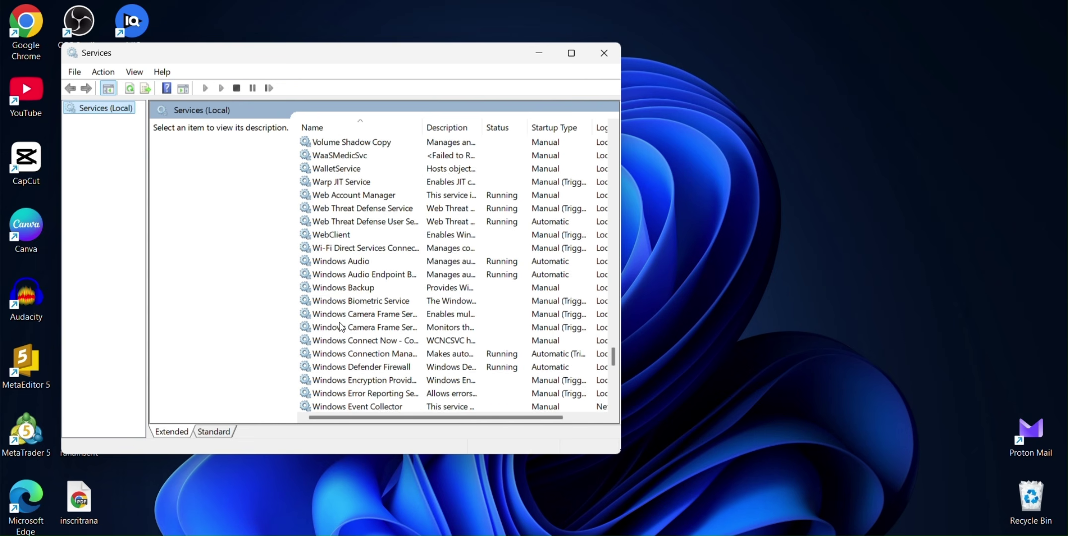
scroll(341, 327, "down", 8)
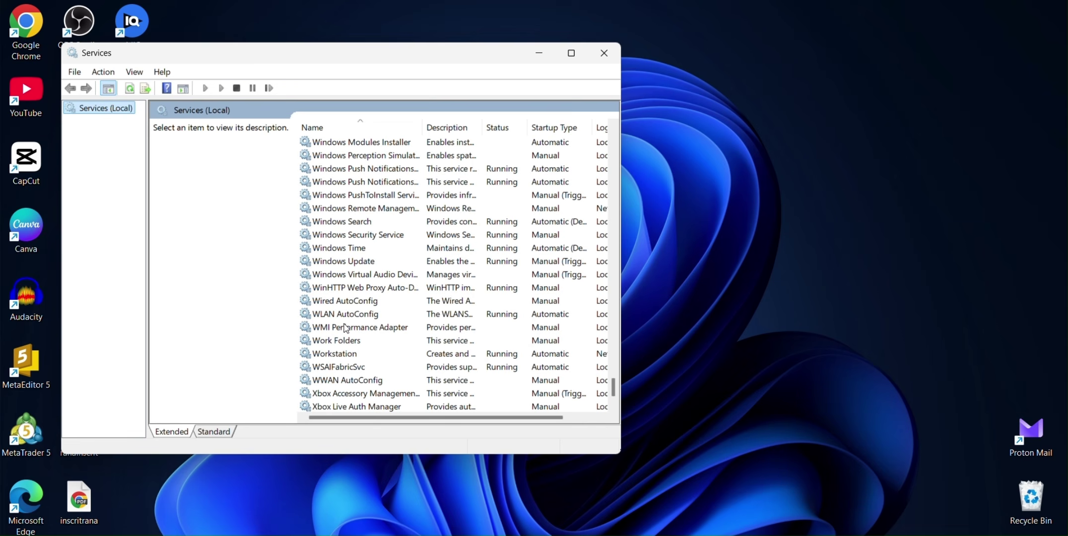
right_click(352, 224)
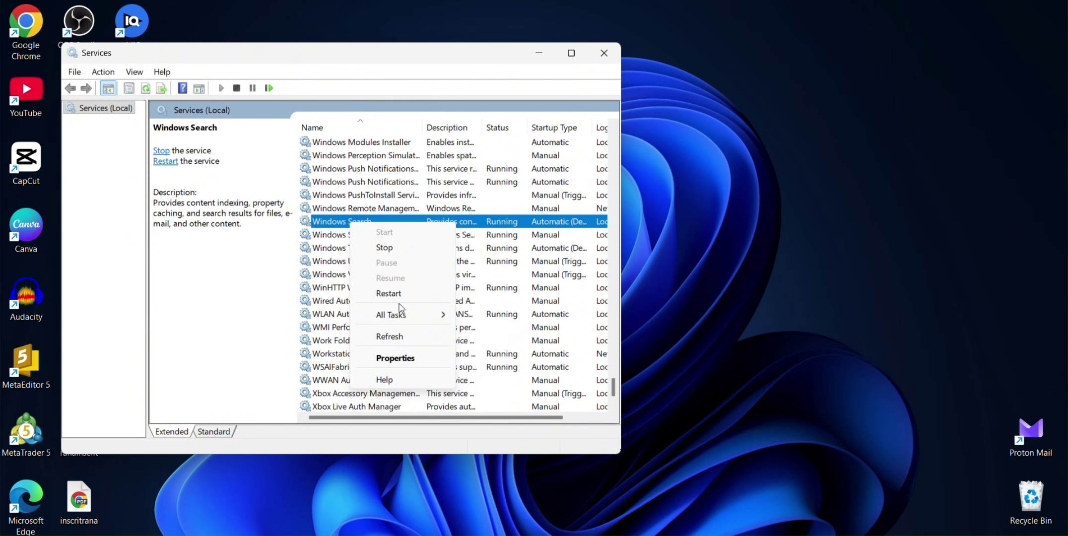
mouse_move(407, 317)
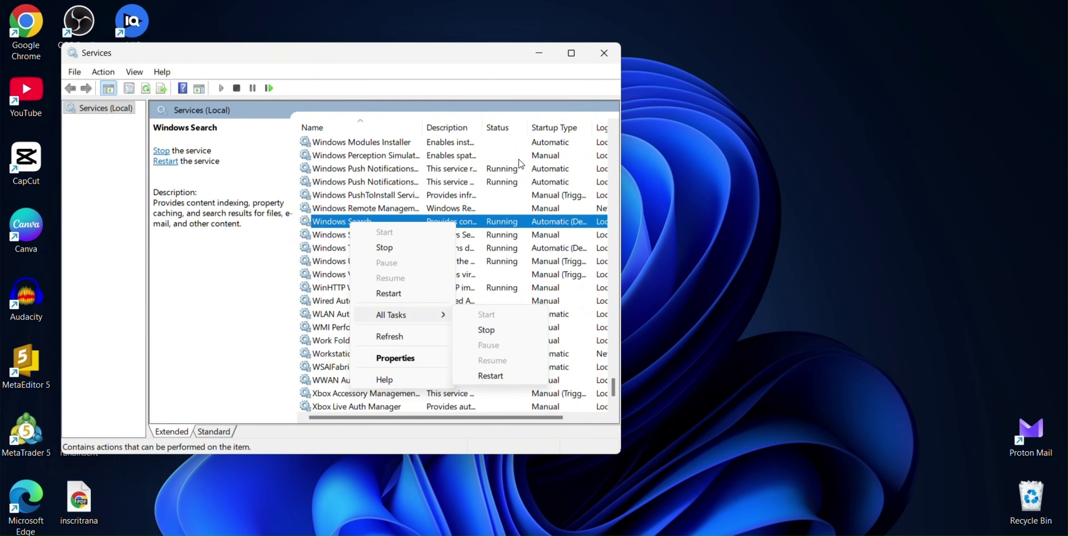
left_click(605, 55)
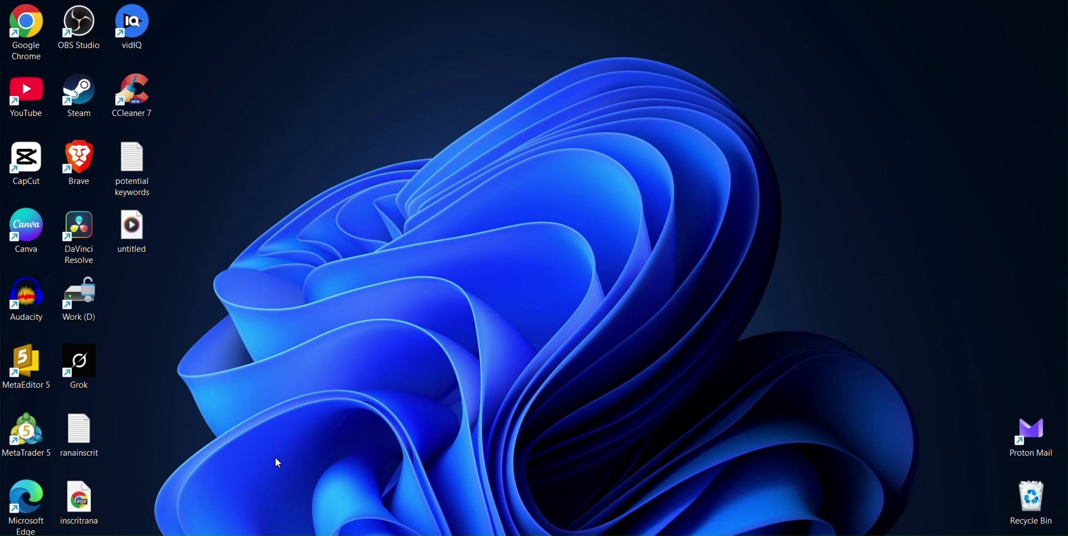
- Run the disk check command chkdsk /f /r from the Run dialog's command history
key("super+r")
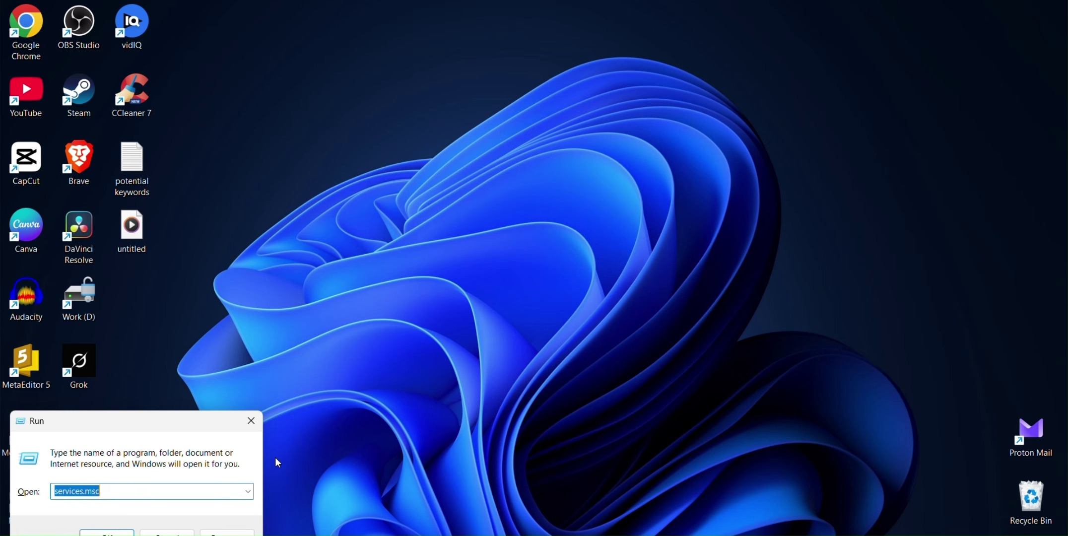
left_click(248, 491)
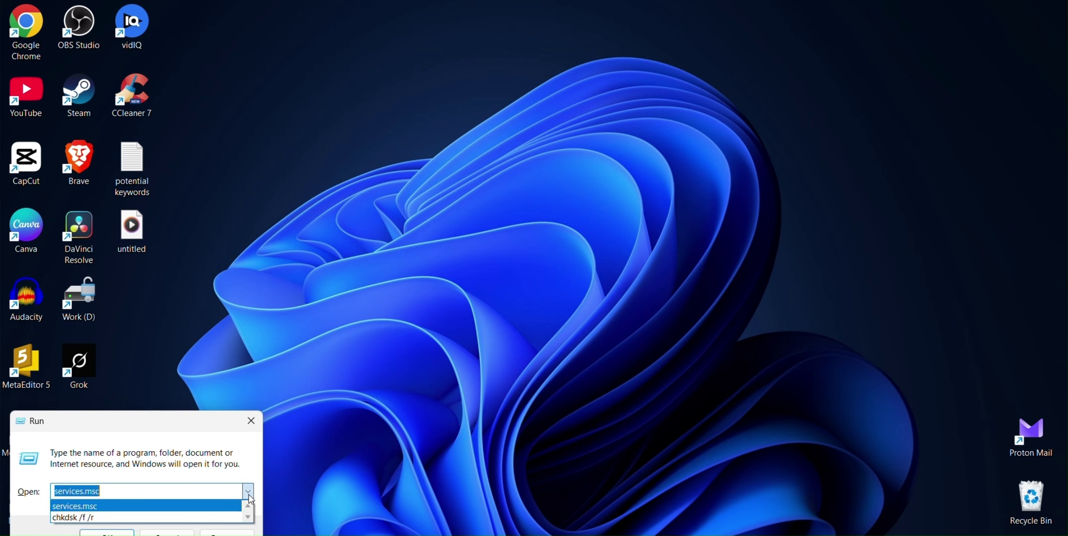
left_click(119, 518)
left_click(107, 532)
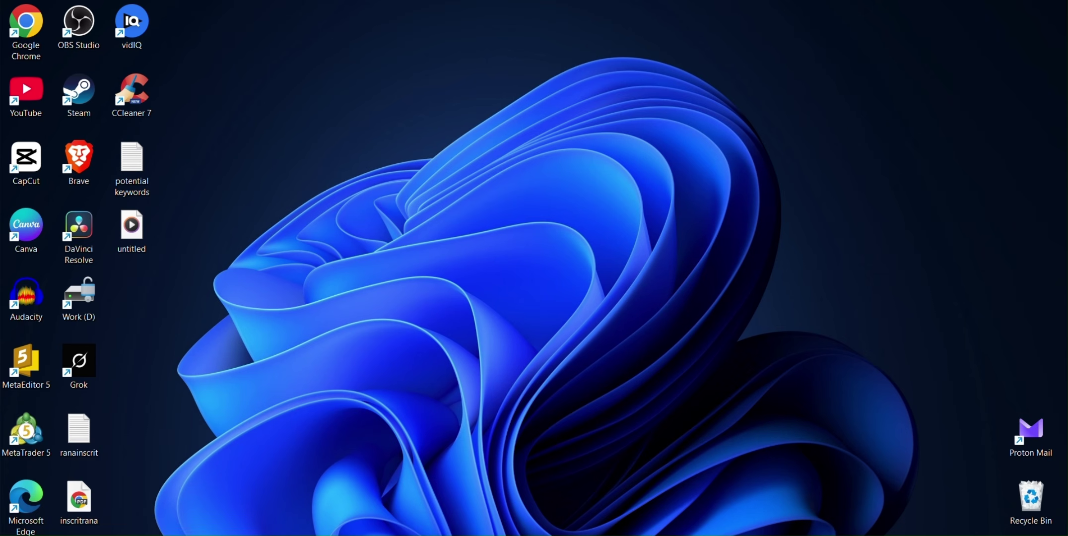
- Restore Task Manager to review the Performance readings for memory and disk, then minimize it again
mouse_move(751, 535)
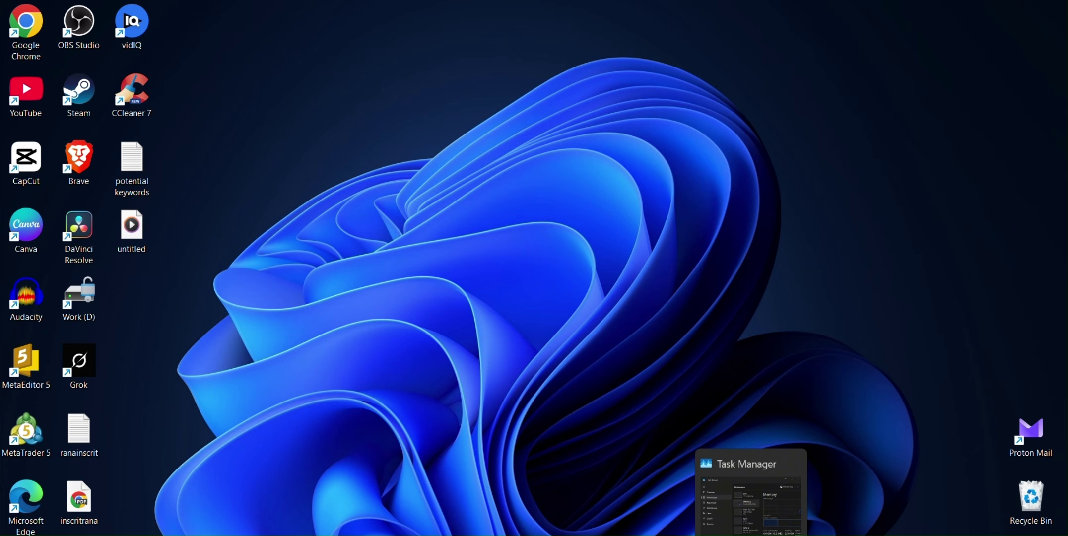
left_click(751, 534)
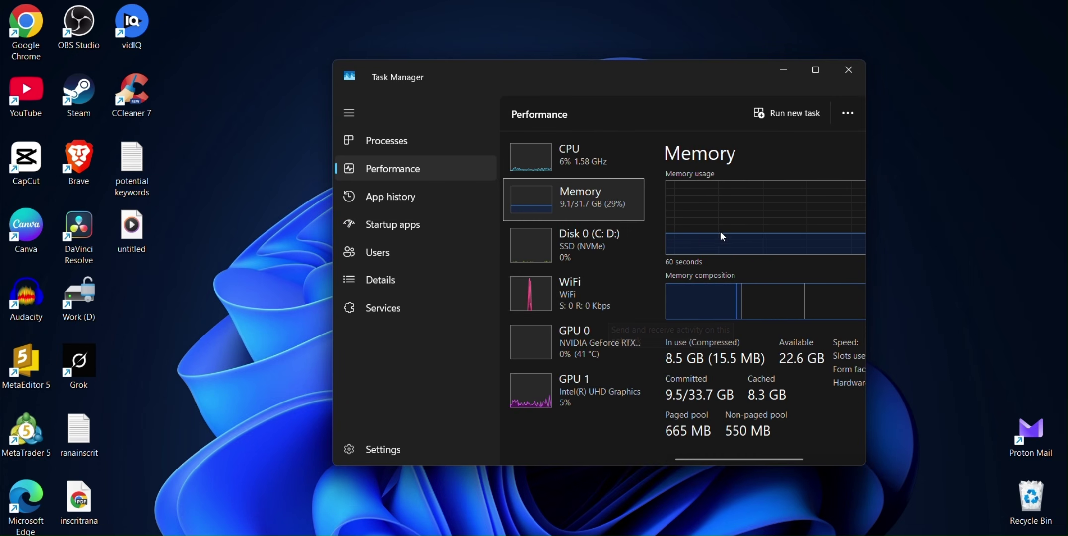
left_click(794, 70)
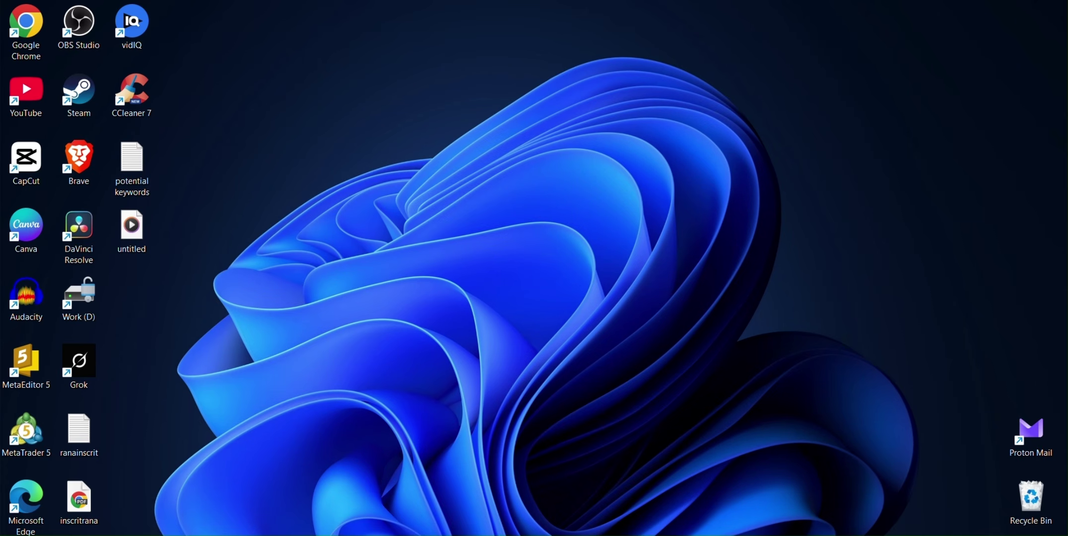
- Open Windows Update in Settings, request download and installation of all available updates, and minimize the Settings window
key("super")
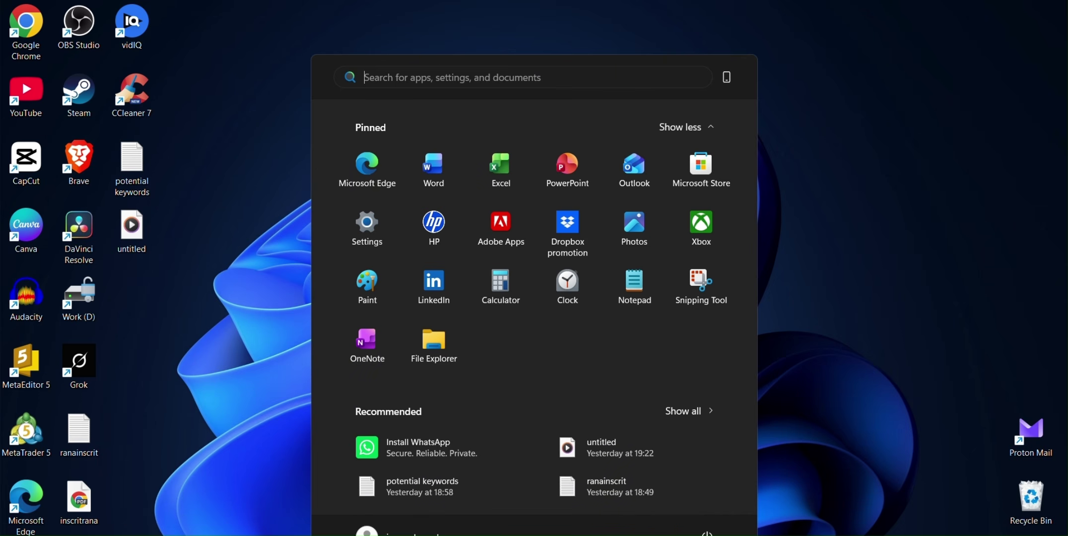
left_click(370, 229)
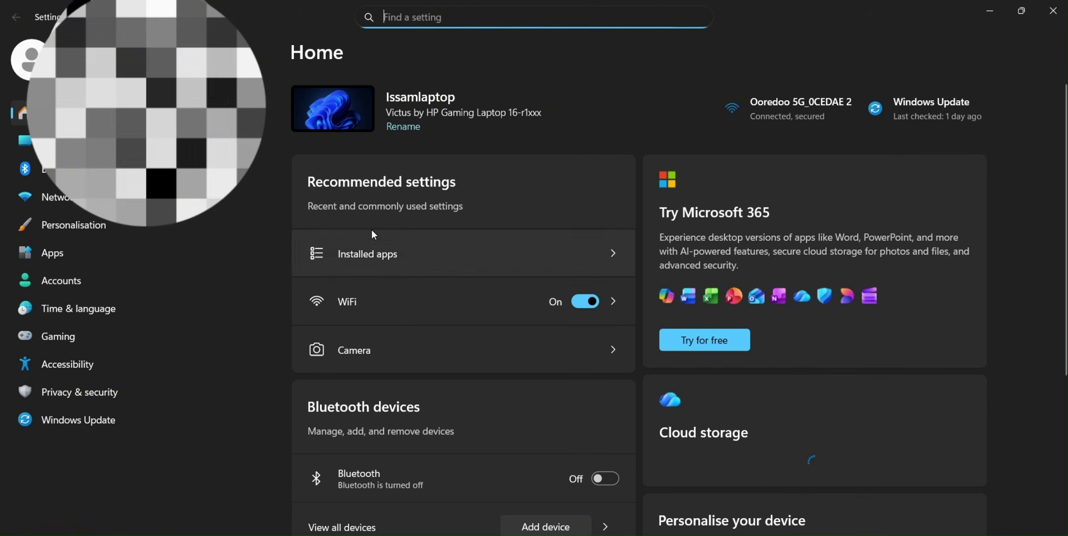
left_click(934, 113)
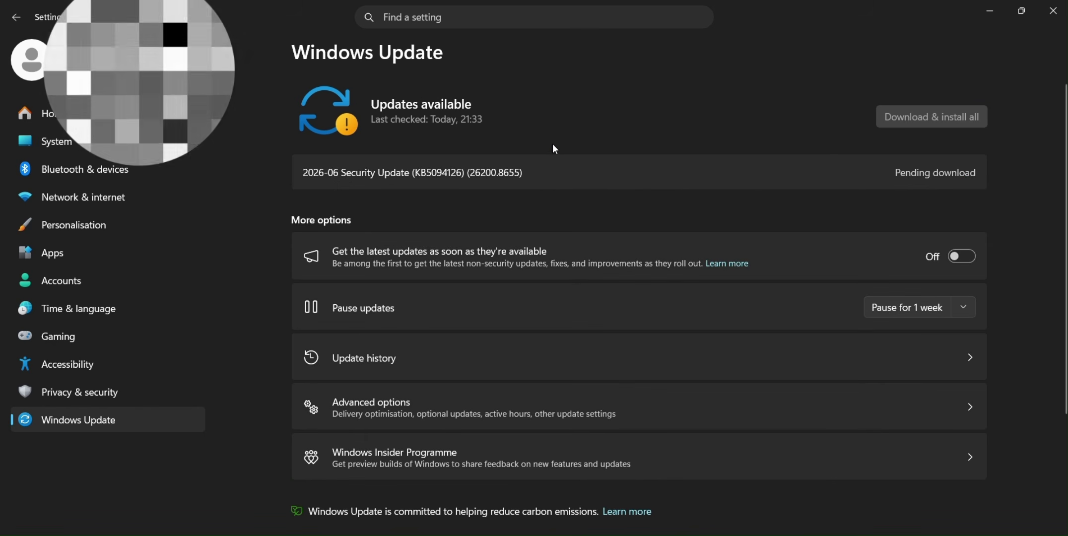
left_click(915, 126)
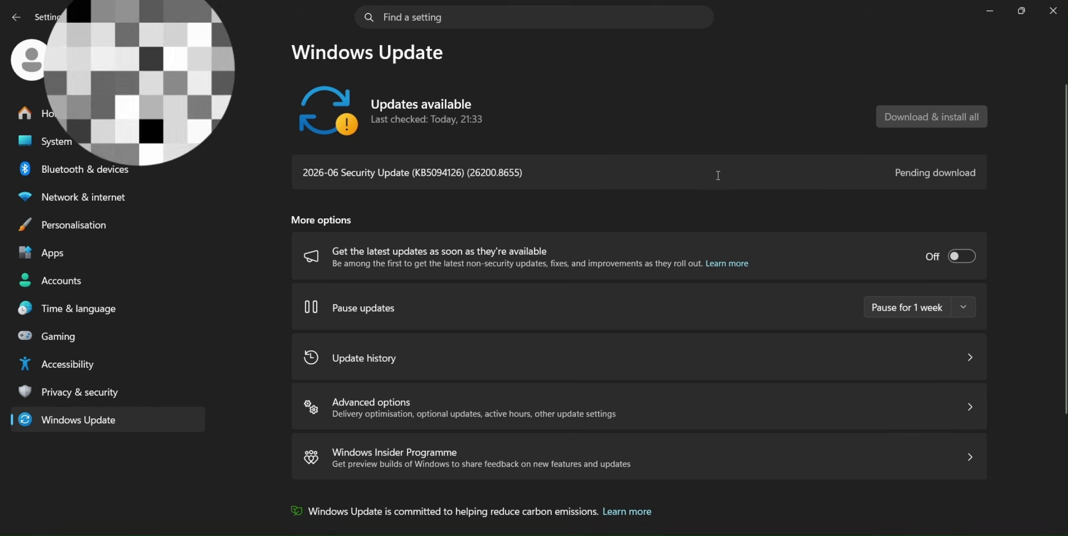
left_click(988, 12)
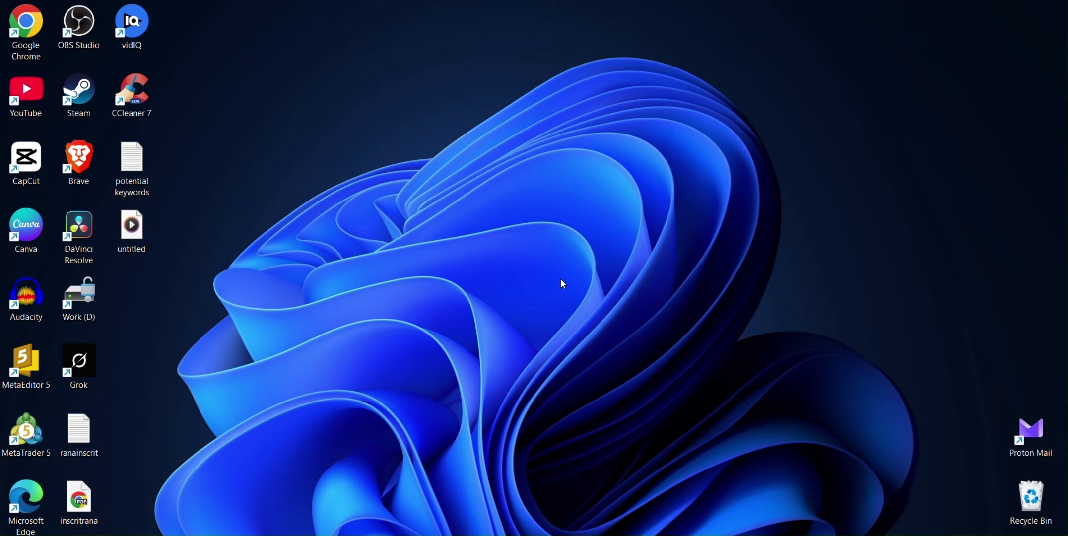
- Open Device Manager, place its window nearer the middle of the desktop, and expand the Audio inputs and outputs category
key("super+x")
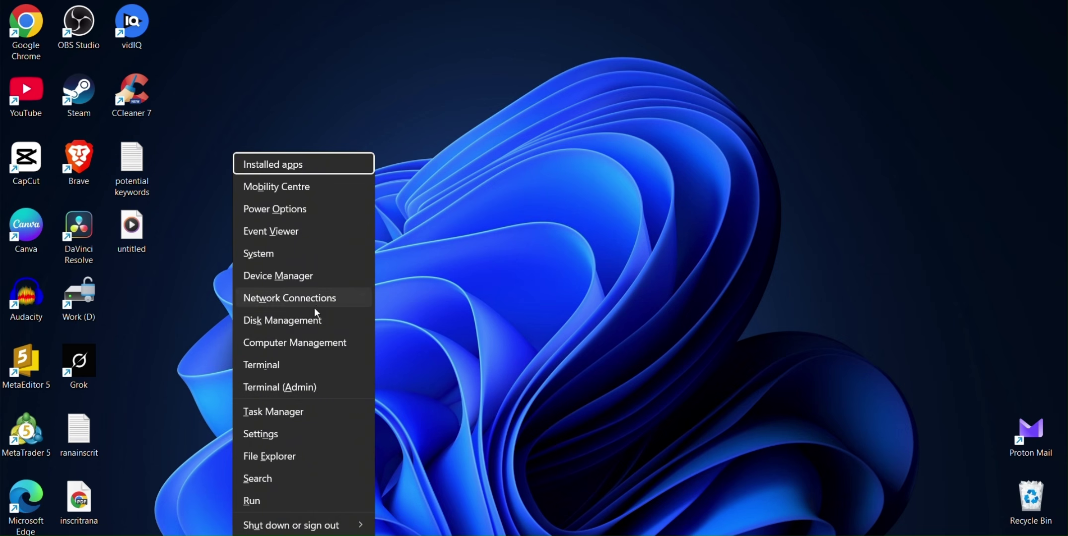
left_click(288, 276)
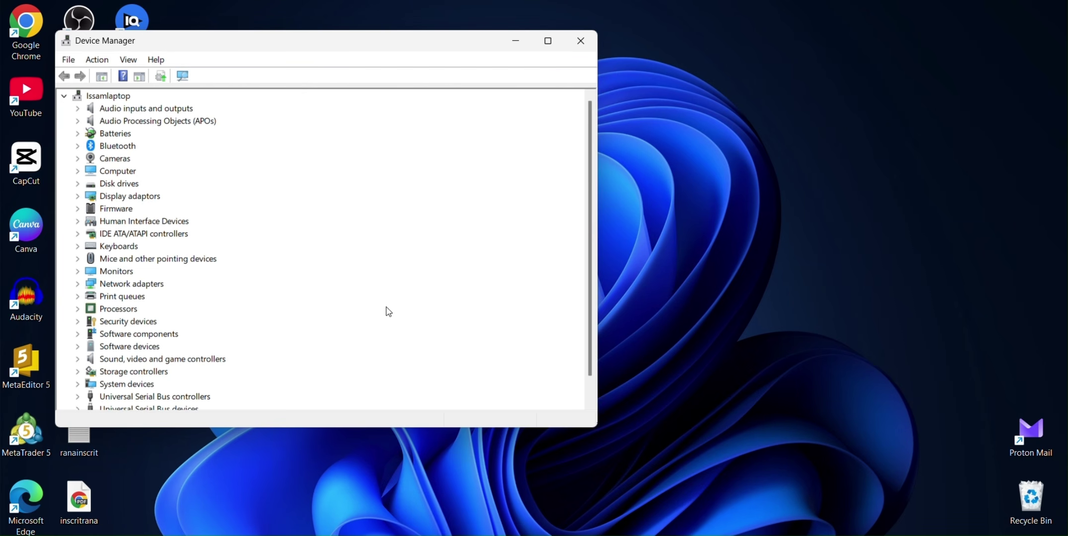
left_click_drag(283, 41, 356, 95)
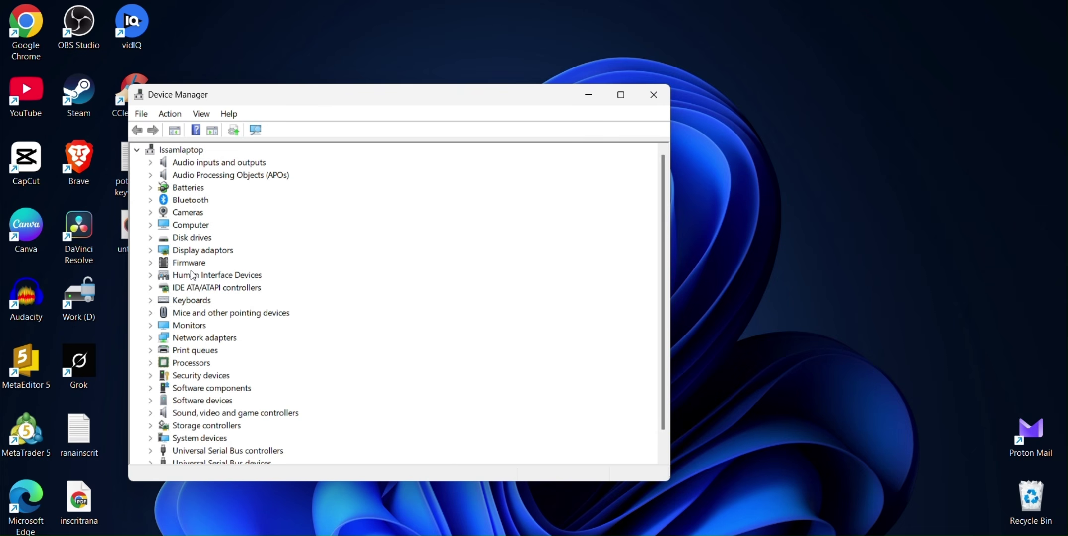
scroll(188, 338, "down", 1)
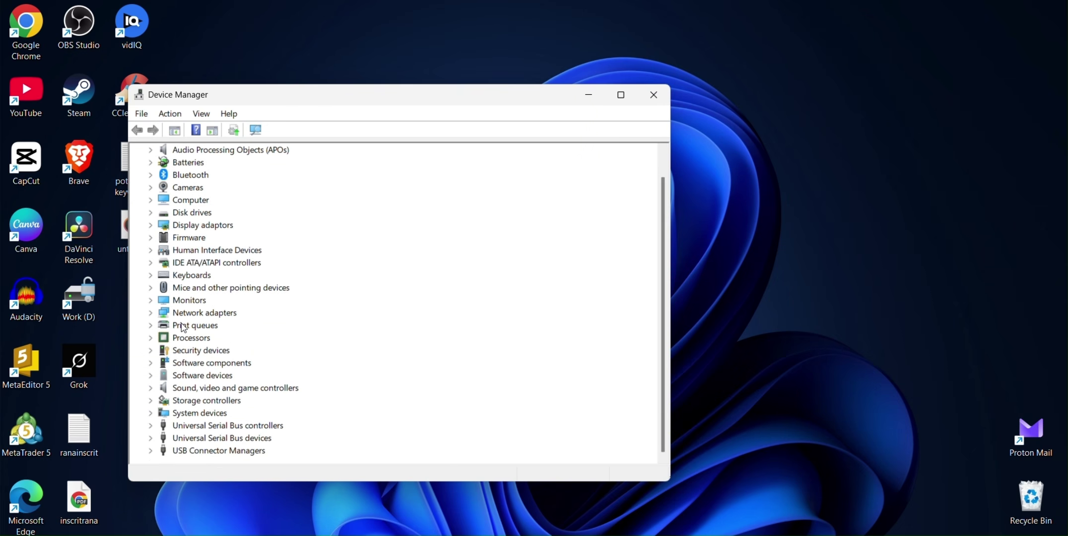
scroll(184, 328, "up", 1)
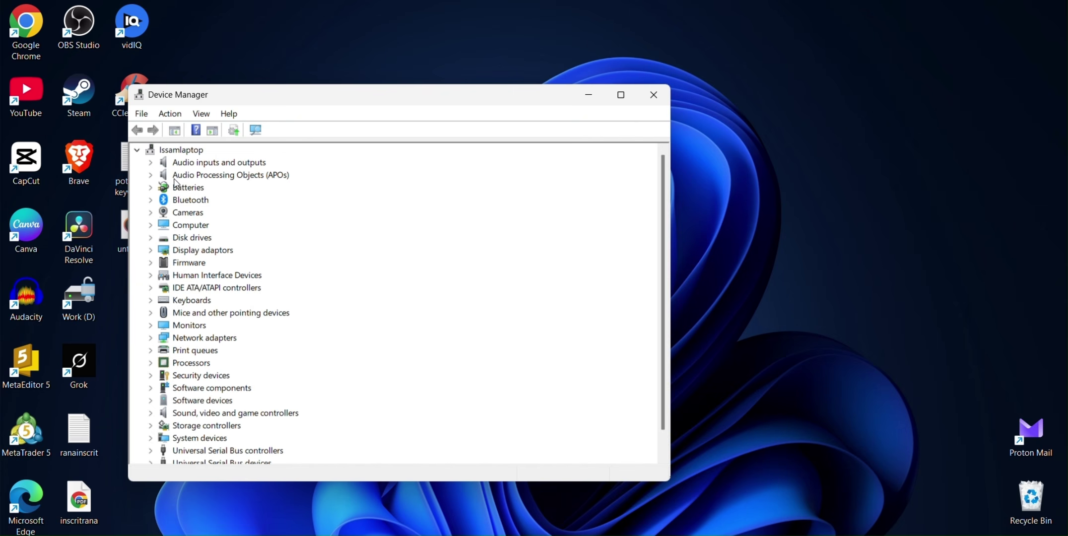
left_click(151, 163)
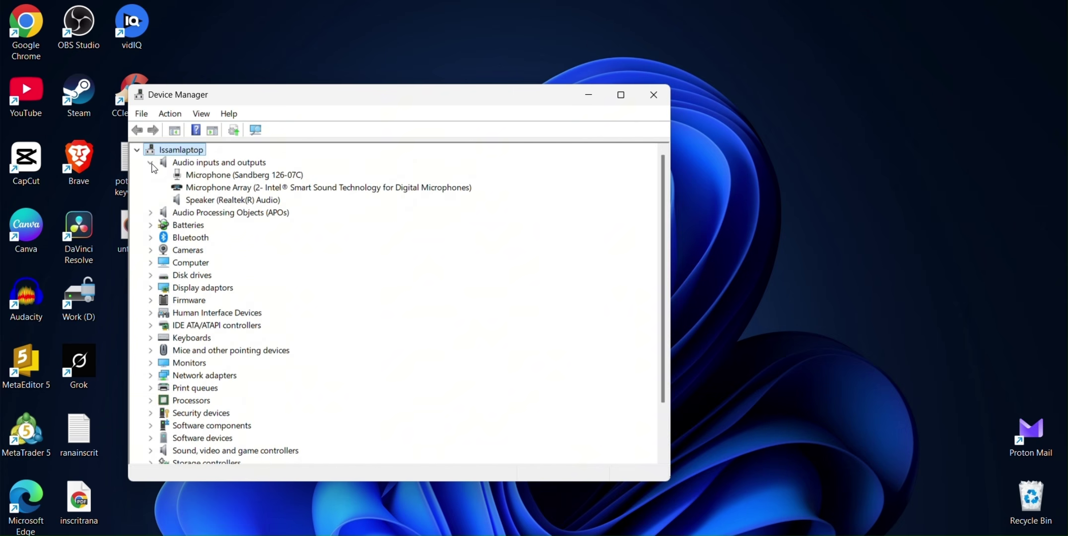
- View the properties of the Intel Smart Sound Microphone Array and close them again
right_click(204, 190)
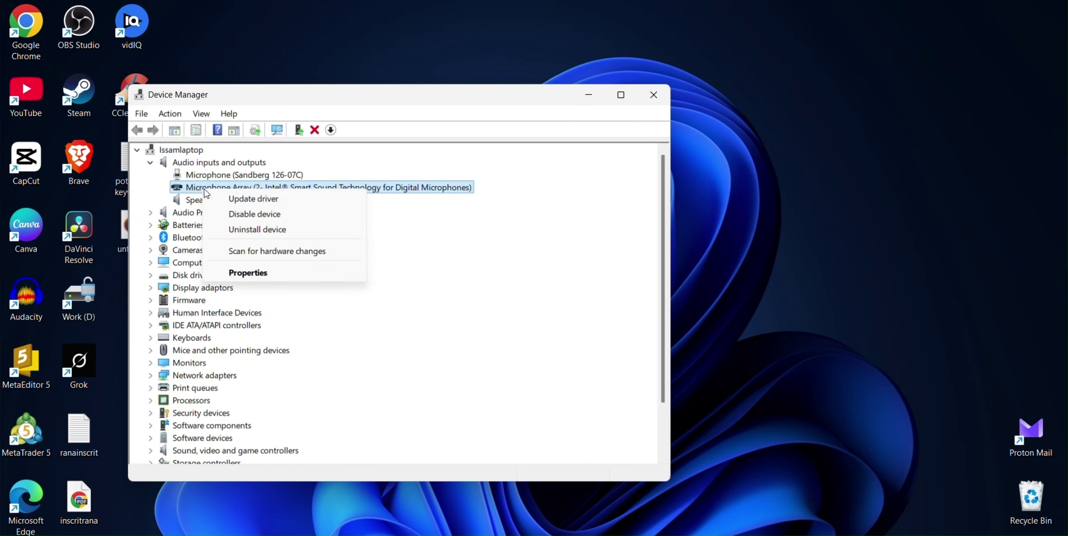
left_click(276, 273)
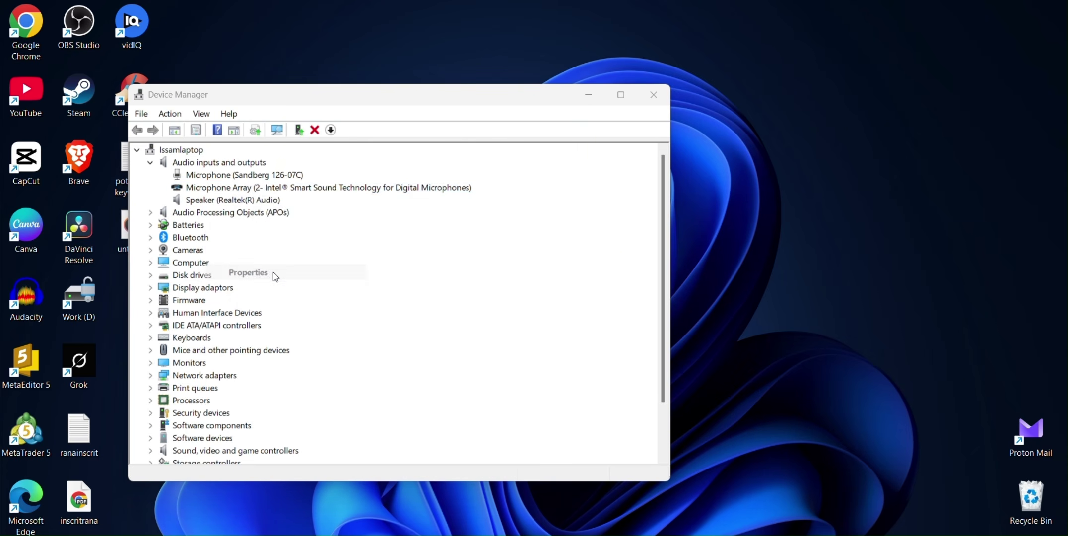
left_click(517, 142)
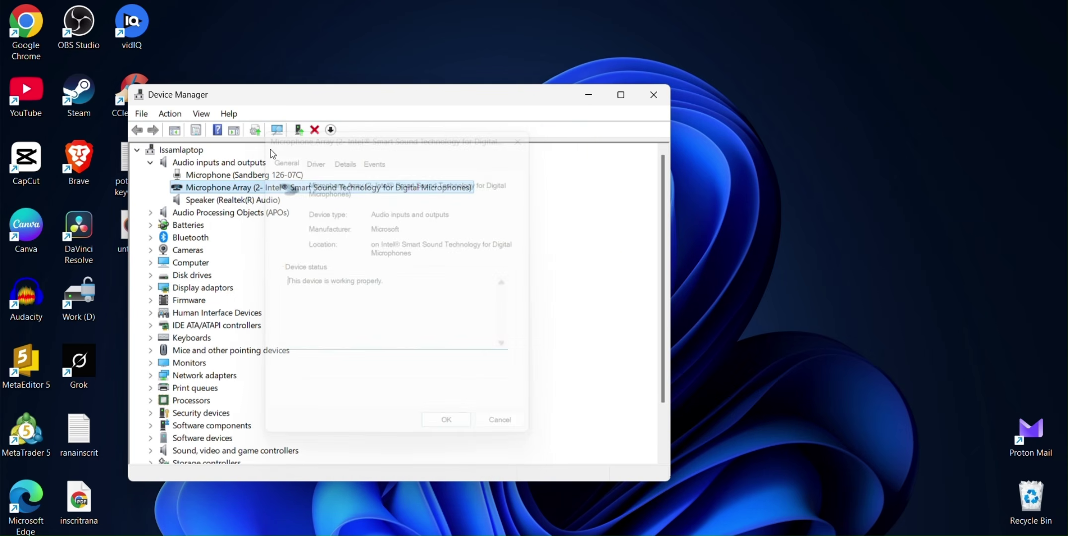
- Search automatically for an updated driver for the Intel Smart Sound Microphone Array, then close the wizard and Device Manager
right_click(213, 192)
left_click(272, 199)
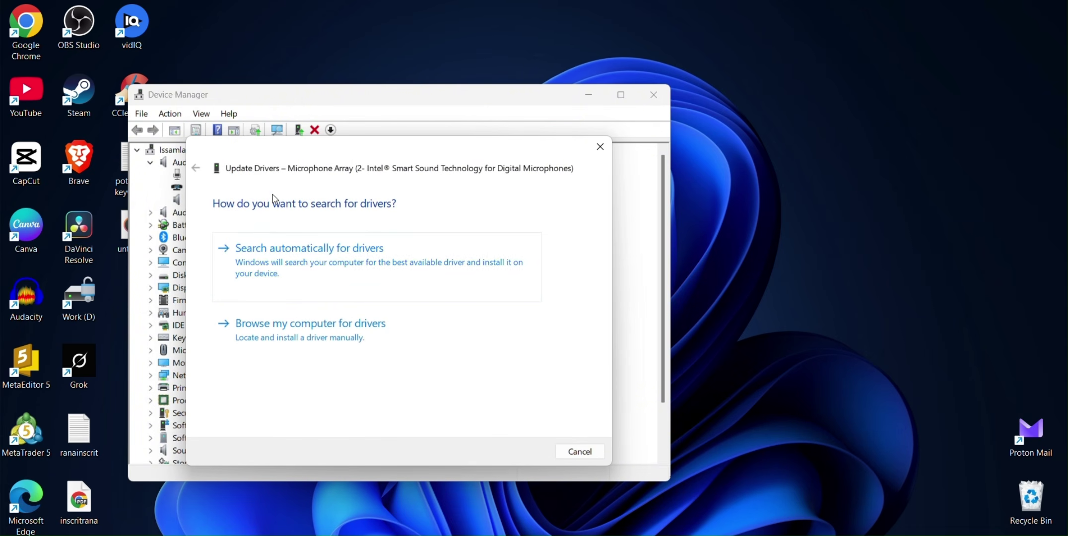
left_click(363, 266)
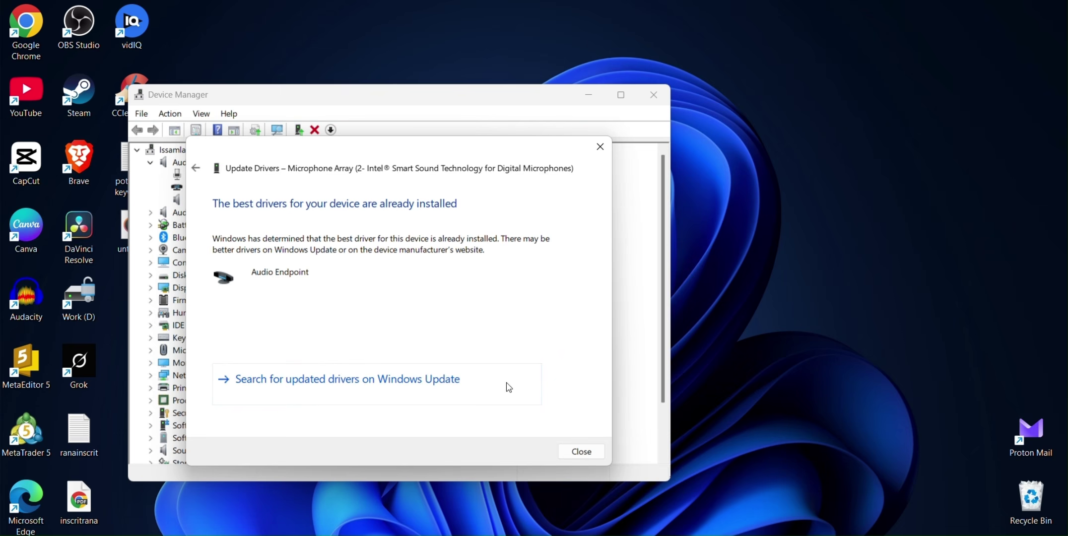
left_click(600, 146)
left_click(653, 95)
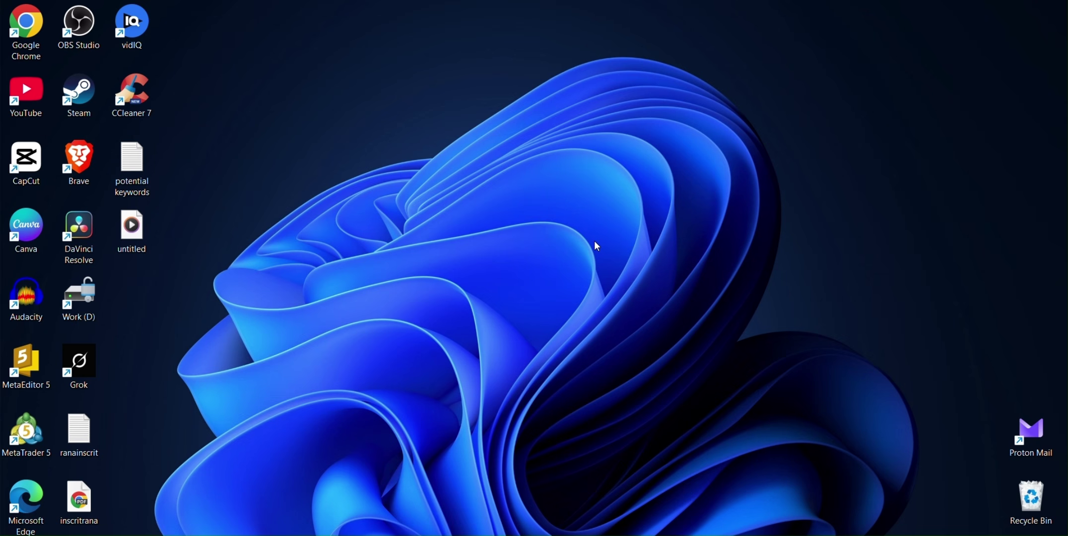
- Run sysdm.cpl from the Run dialog and show the Advanced settings in System Properties
key("super+r")
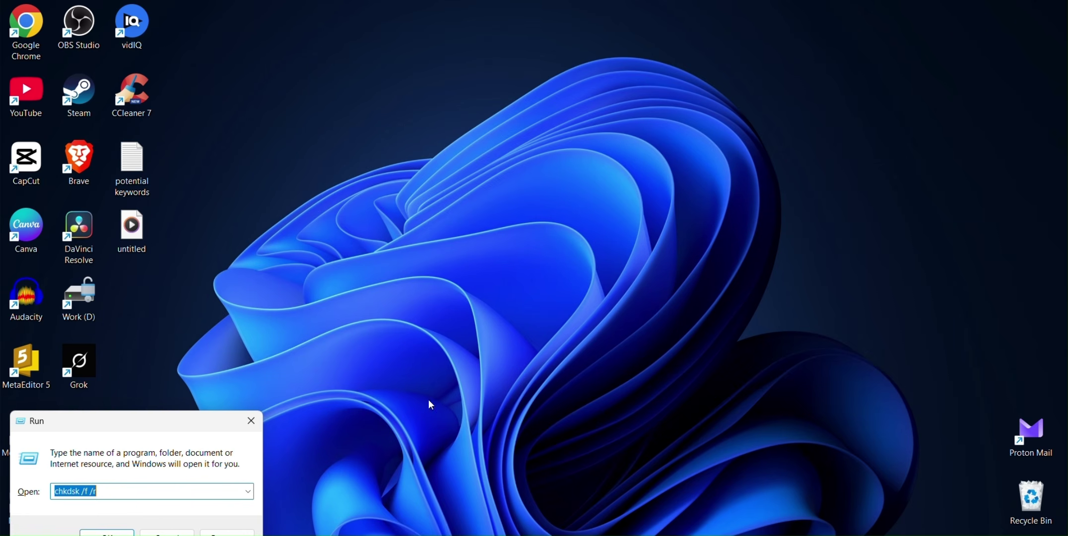
left_click(248, 492)
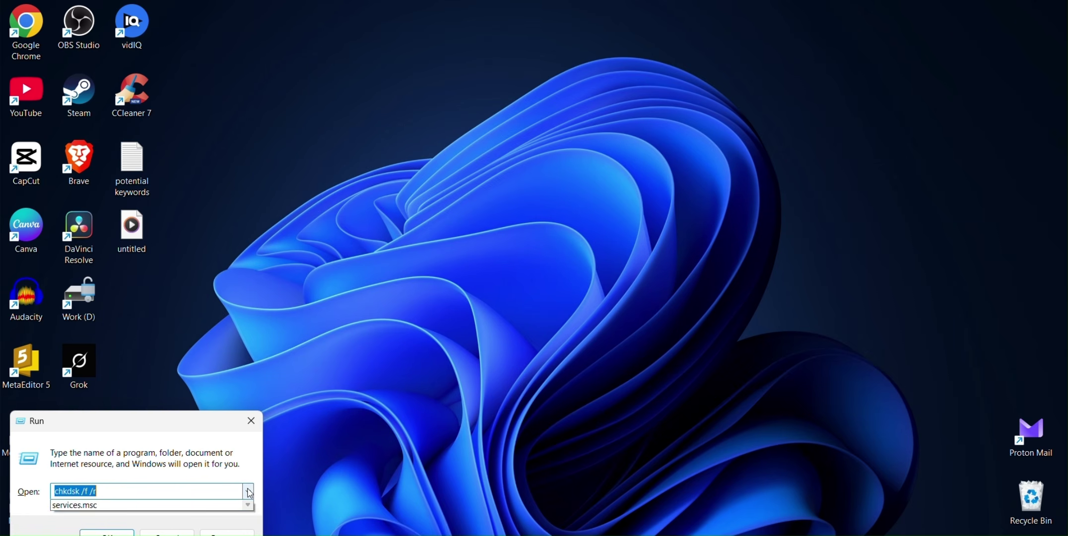
left_click(125, 491)
left_click_drag(125, 491, 28, 497)
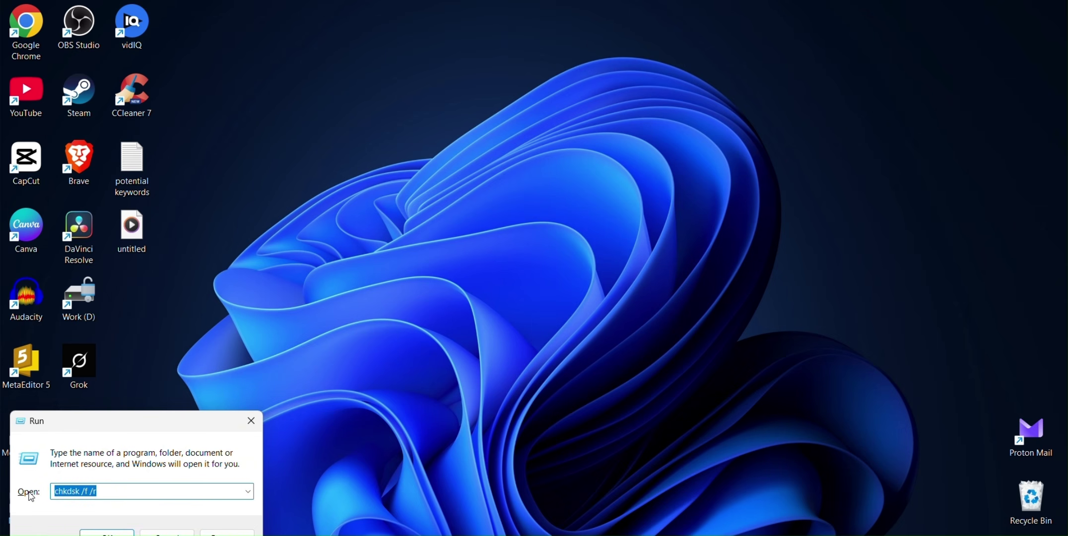
key("ctrl+v")
key("Return")
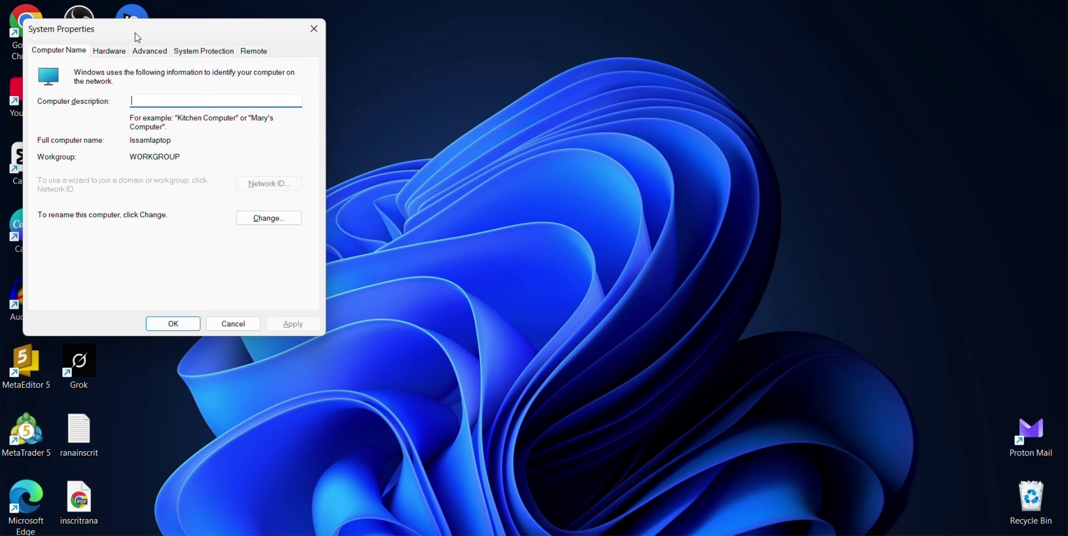
left_click_drag(138, 37, 392, 108)
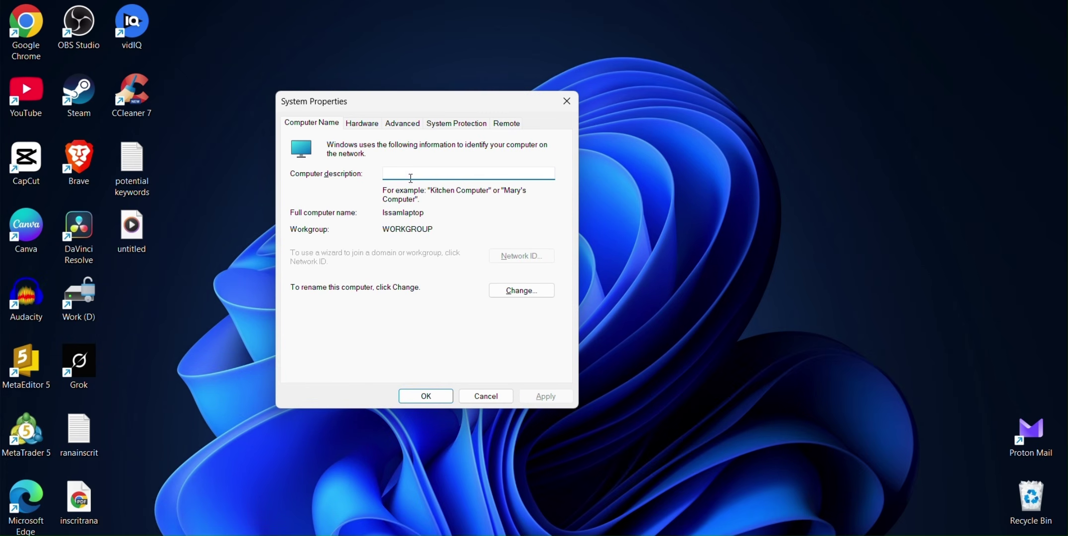
left_click(414, 129)
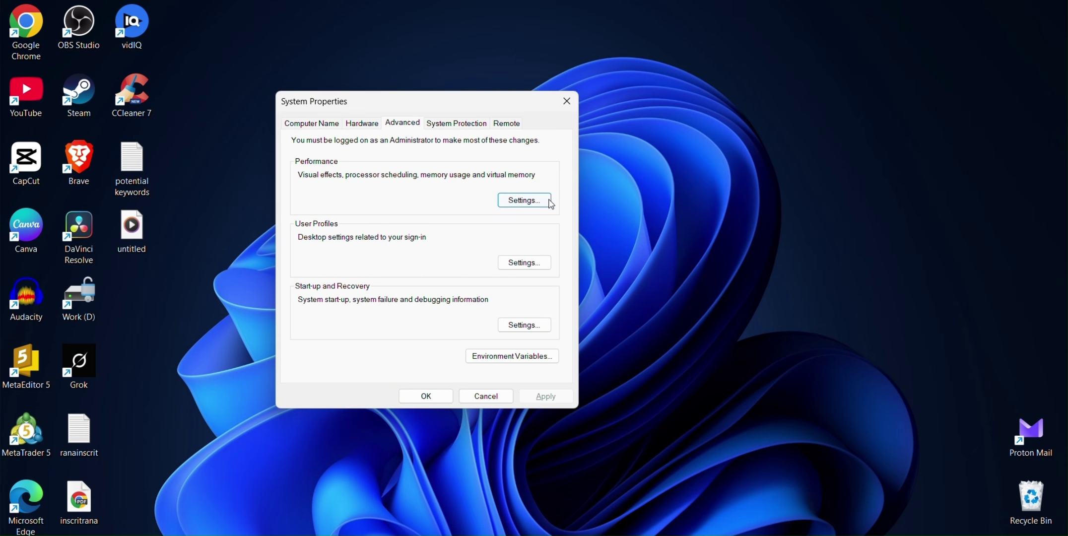
- Show the Performance visual effects choices, switching between Custom and Let Windows choose what's best for my computer, and close without applying
left_click(530, 201)
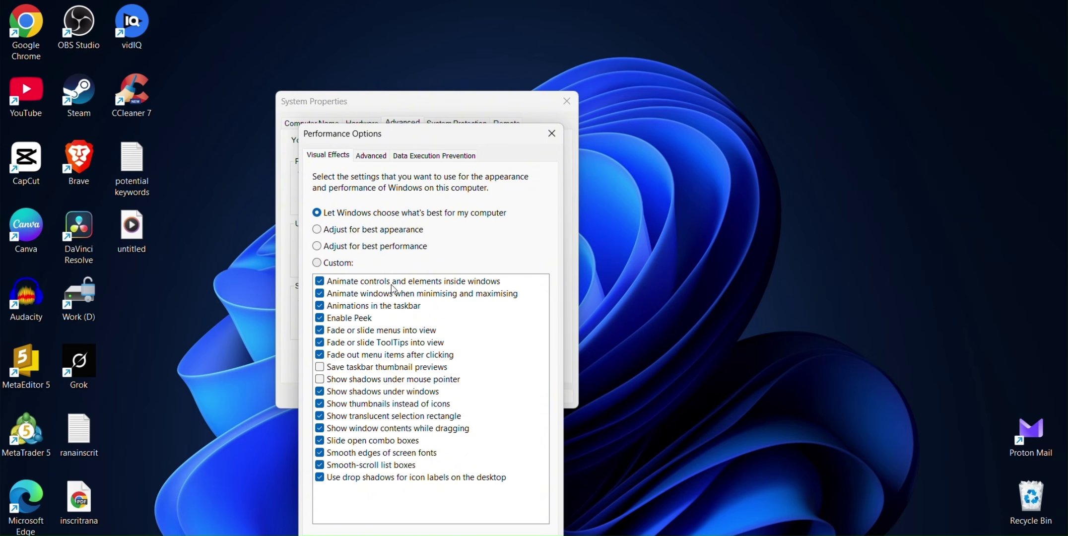
left_click(317, 263)
left_click(317, 214)
left_click(317, 263)
left_click(555, 138)
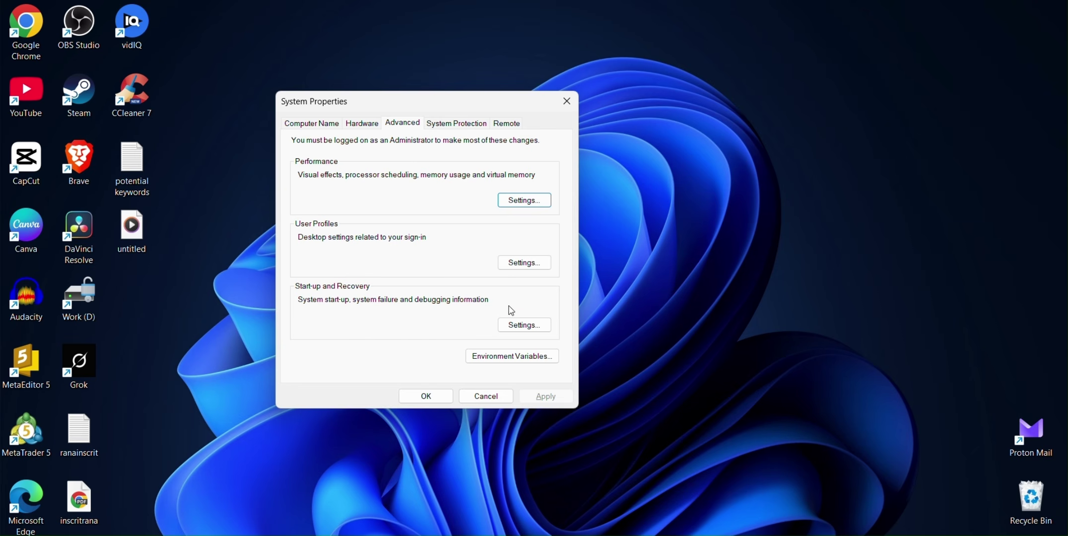
- View the debugging information dump options under Start-up and Recovery, then close that dialog and System Properties without changes
left_click(544, 330)
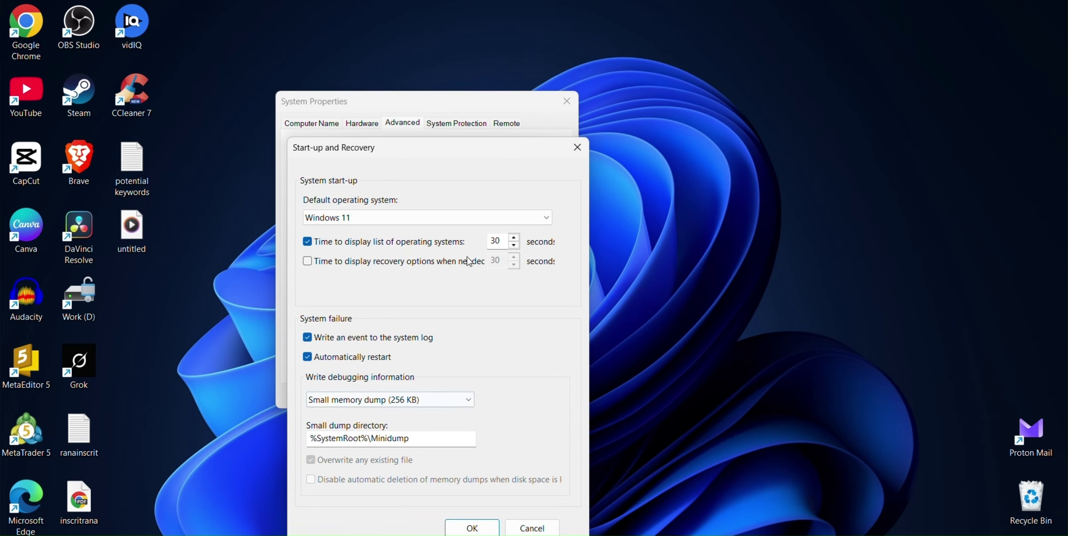
left_click(462, 402)
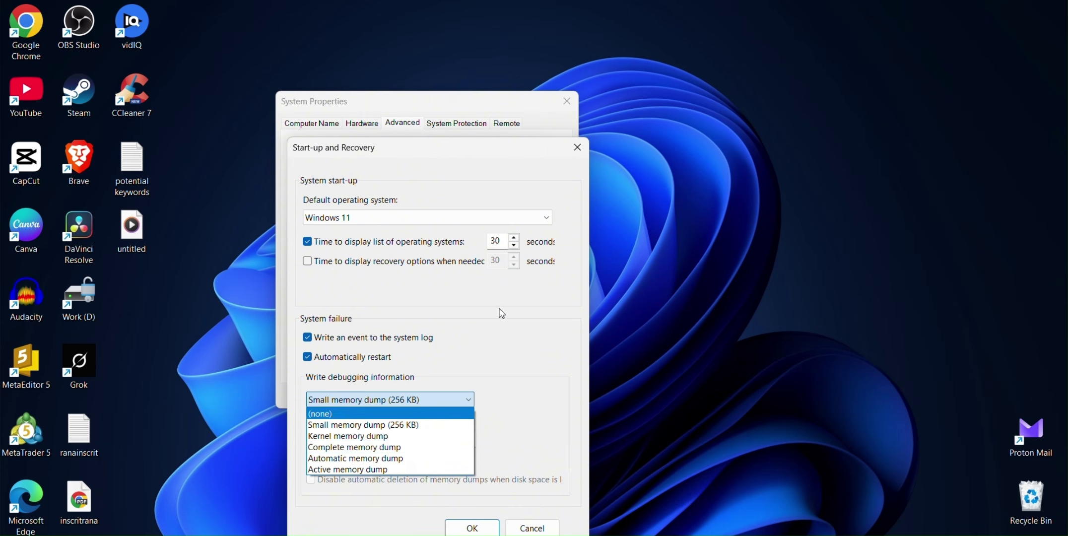
left_click(489, 297)
left_click(577, 148)
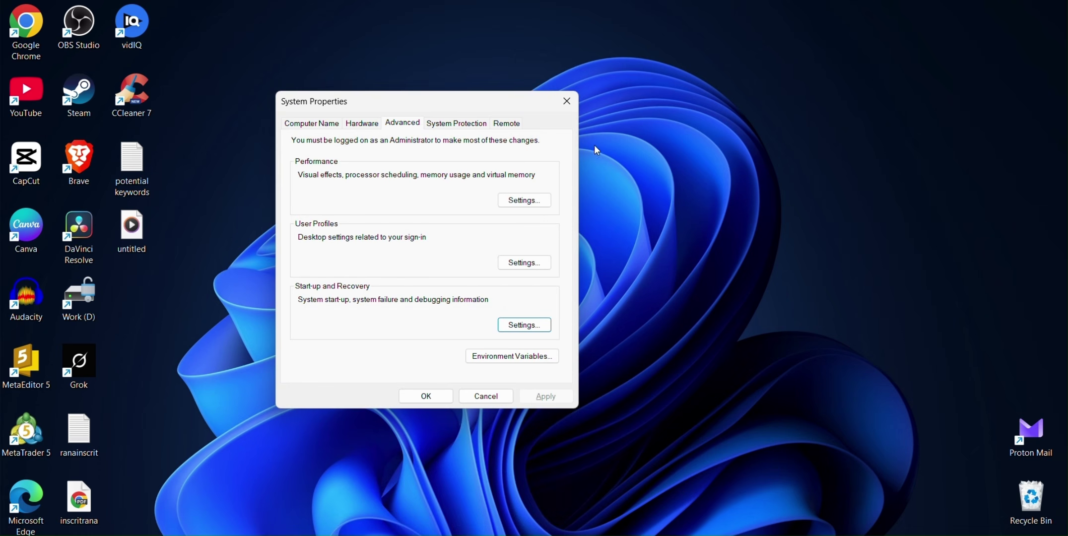
left_click(565, 101)
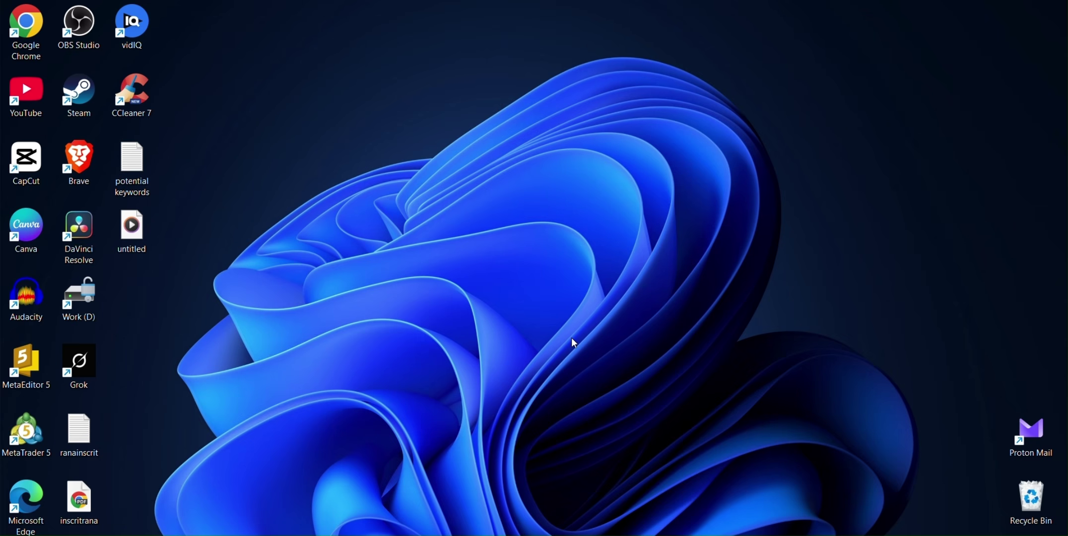
left_click_drag(370, 428, 736, 535)
right_click(370, 426)
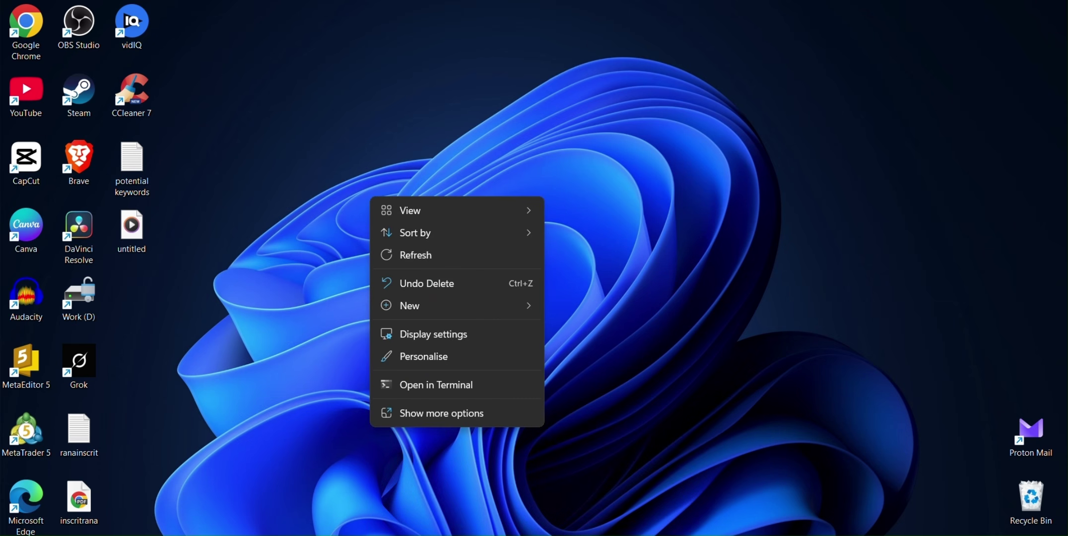
key("Escape")
right_click(771, 303)
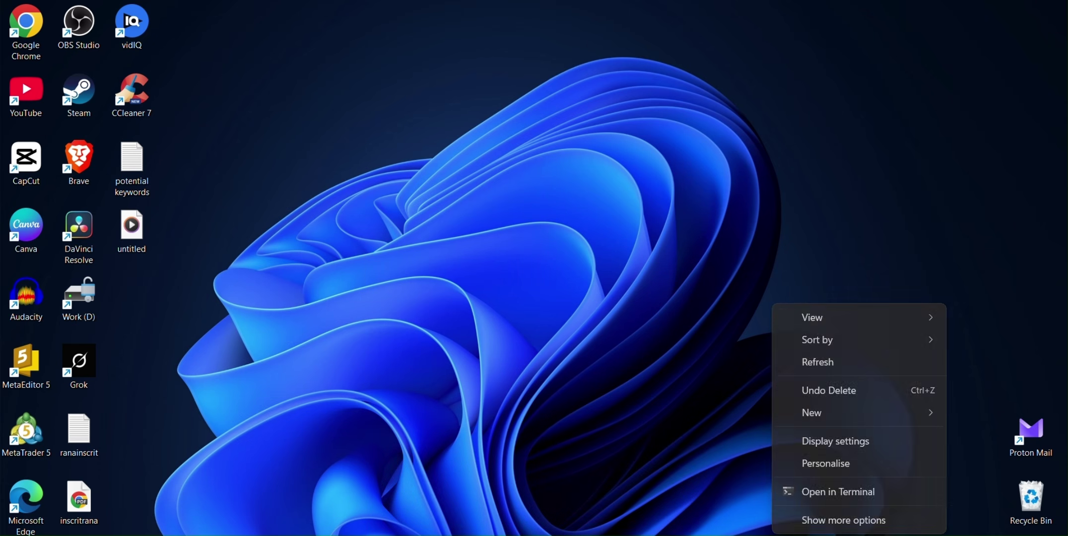
key("Escape")
right_click(735, 535)
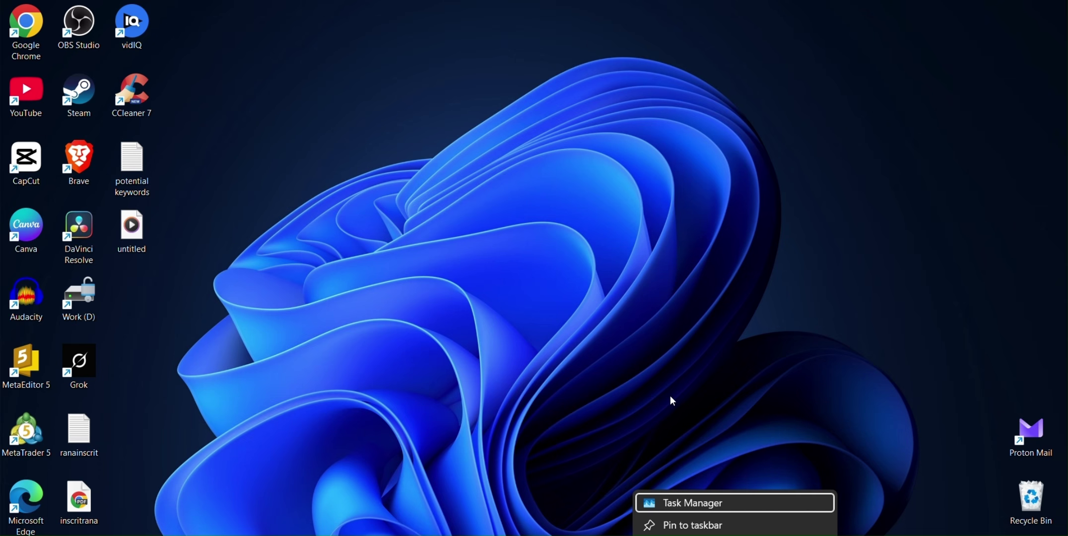
key("Escape")
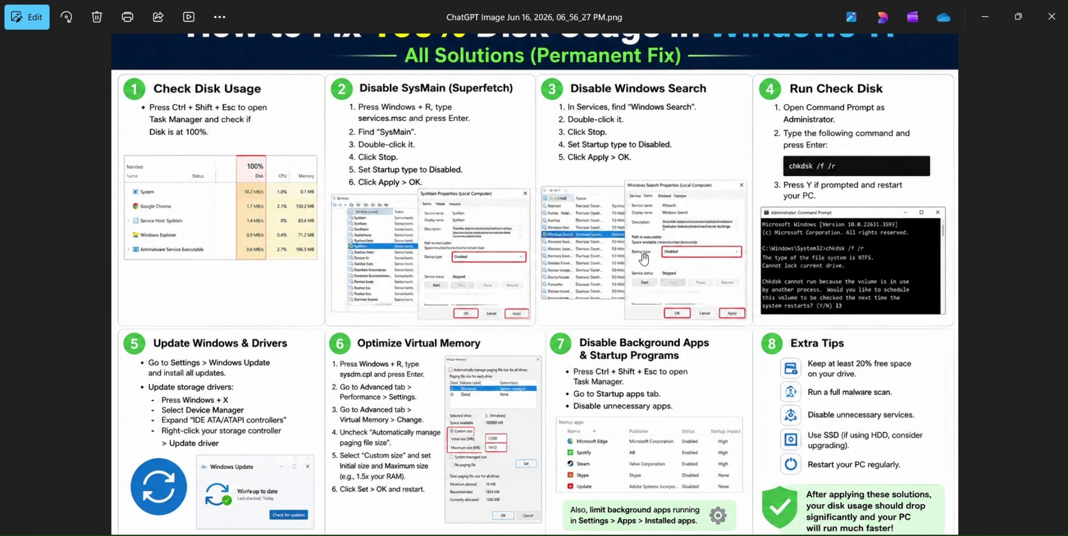
- Review the image guide listing all solutions for 100% disk usage in Windows 11
scroll(647, 439, "down", 1)
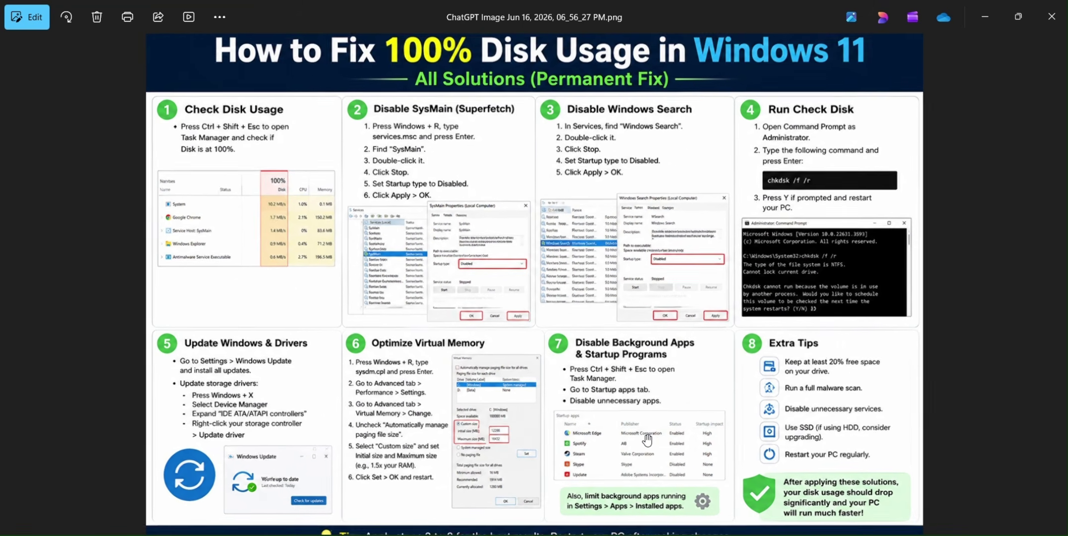
scroll(647, 440, "up", 1)
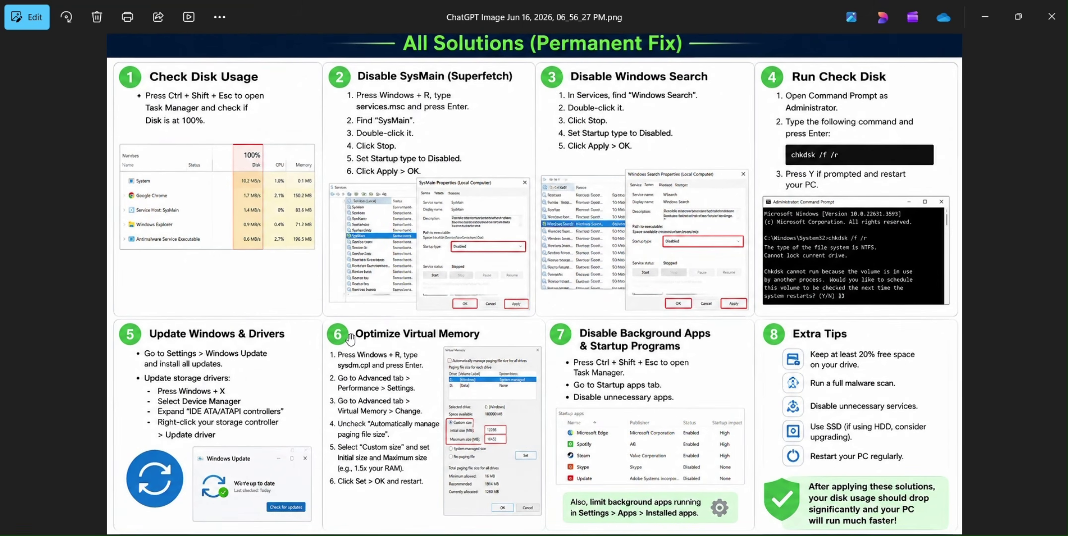